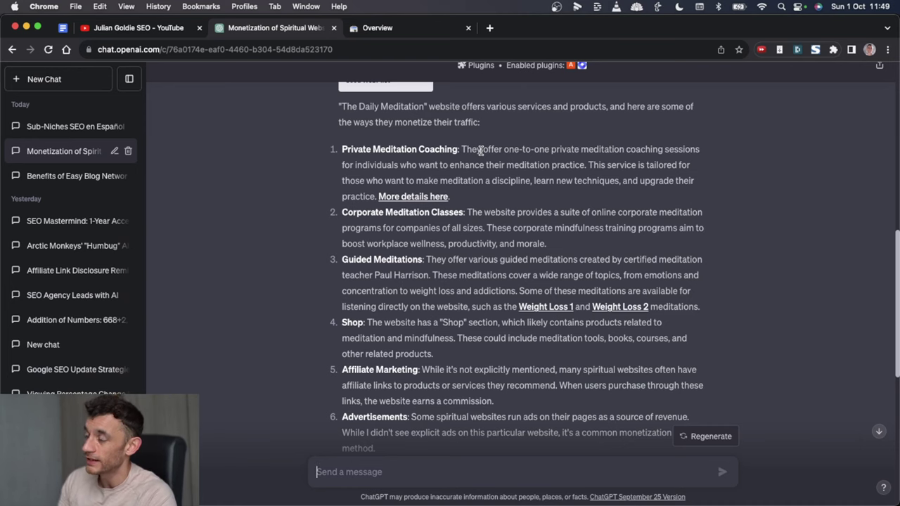
Step: Switch to Google Search Console and examine the recent web search clicks trend for descubreaves.com in the overview
key(ctrl+Tab)
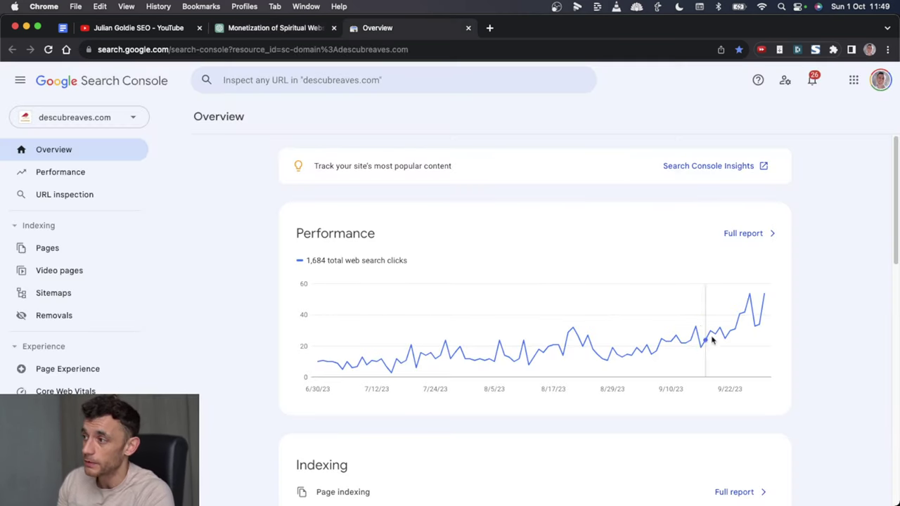
mouse_move(763, 300)
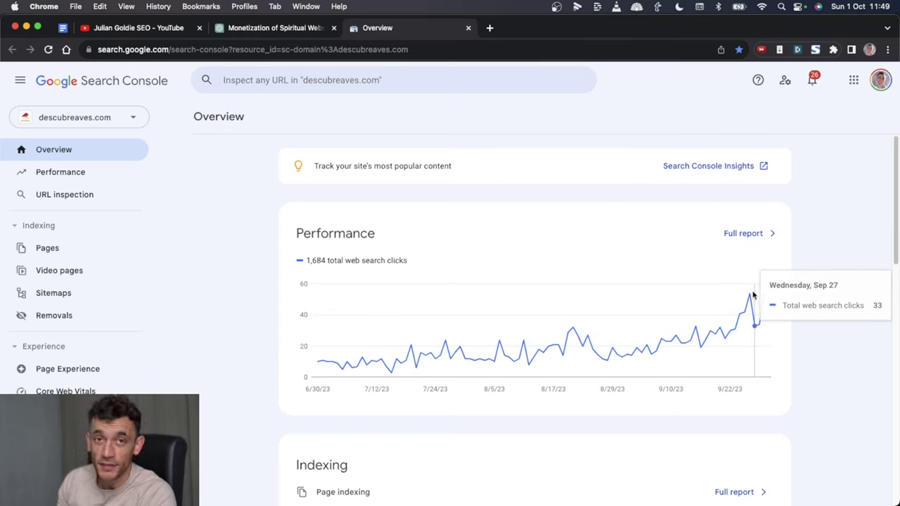
drag(859, 293, 808, 272)
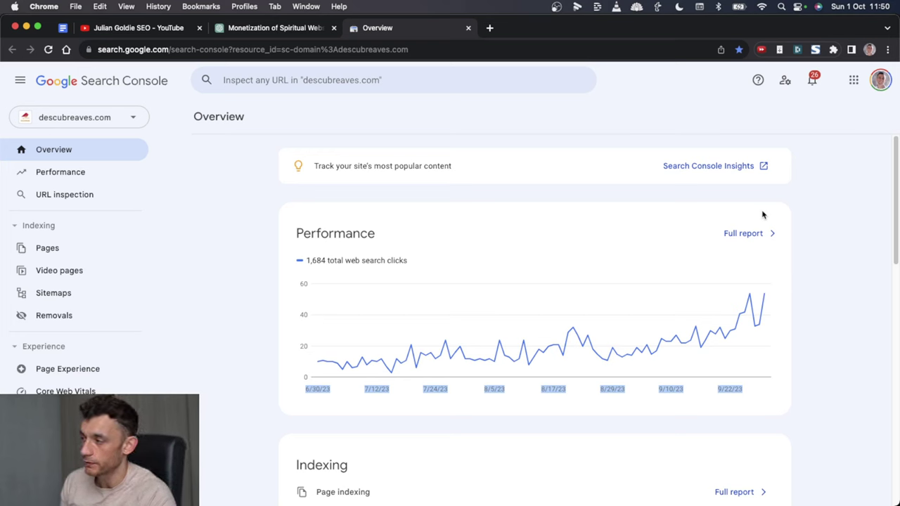
key(ctrl+shift+Tab)
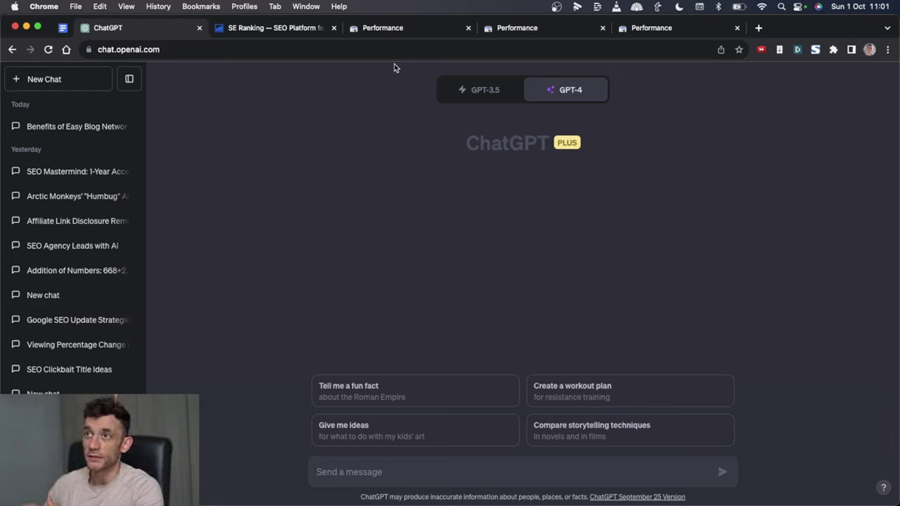
Step: Compare the six-month Search Console Performance reports of the test sites, from descubreaves.com through to astrologicaleden.com
click(373, 28)
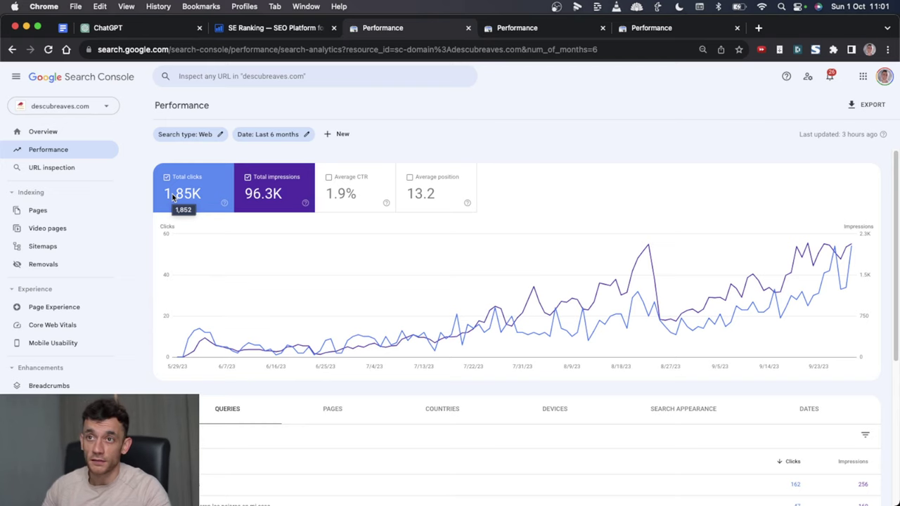
key(super+alt+Right)
key(super+alt+Right)
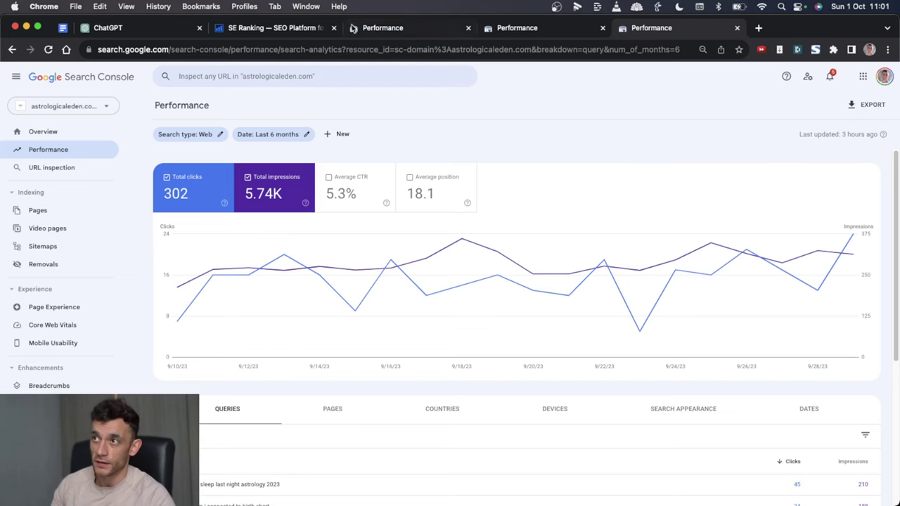
click(373, 29)
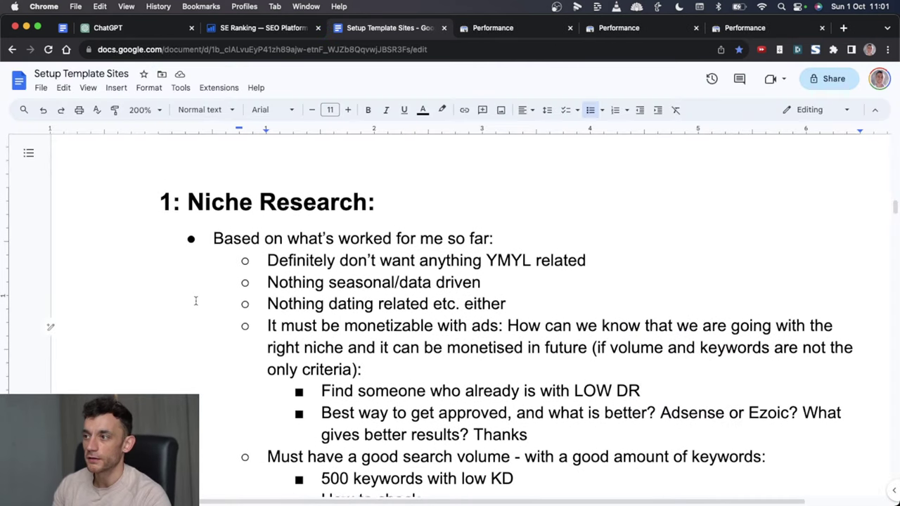
Step: Read the Niche Research criteria in the Setup Template Sites document from YMYL to ads monetization, and revisit the descubreaves.com Performance report
drag(268, 261, 342, 264)
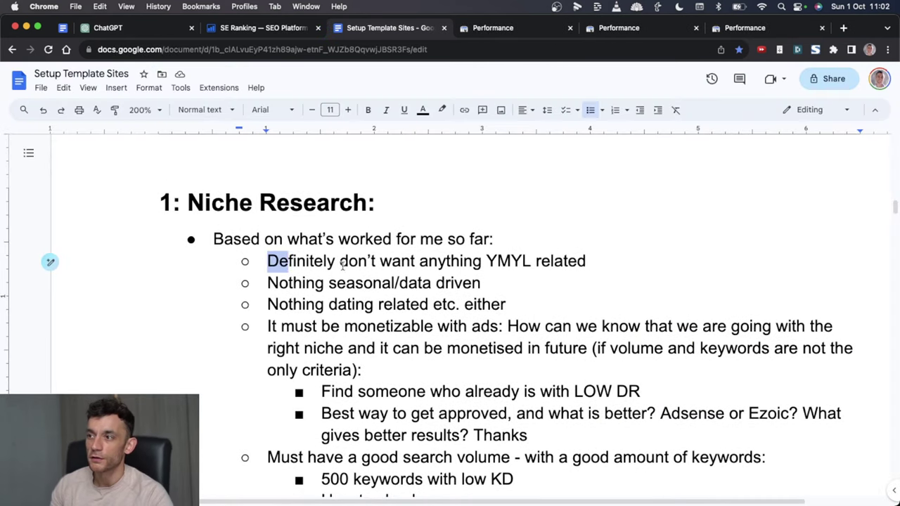
triple_click(592, 260)
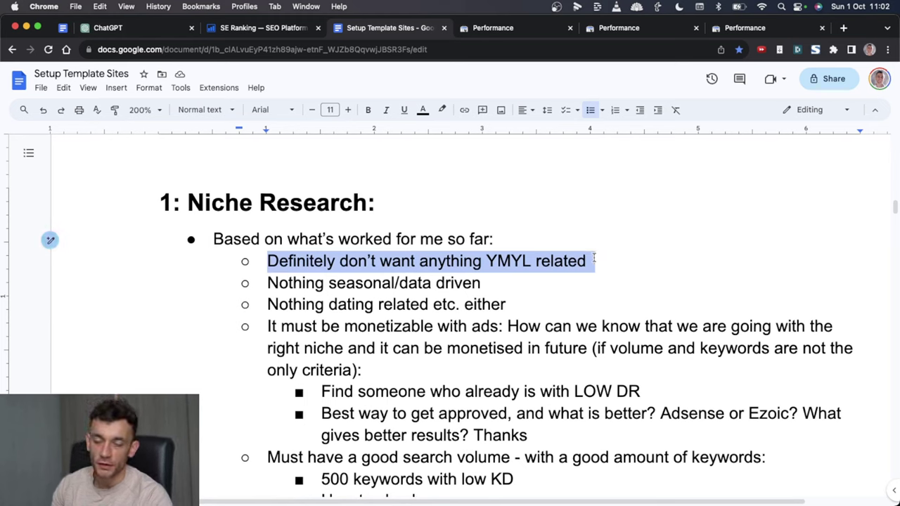
drag(594, 261, 595, 277)
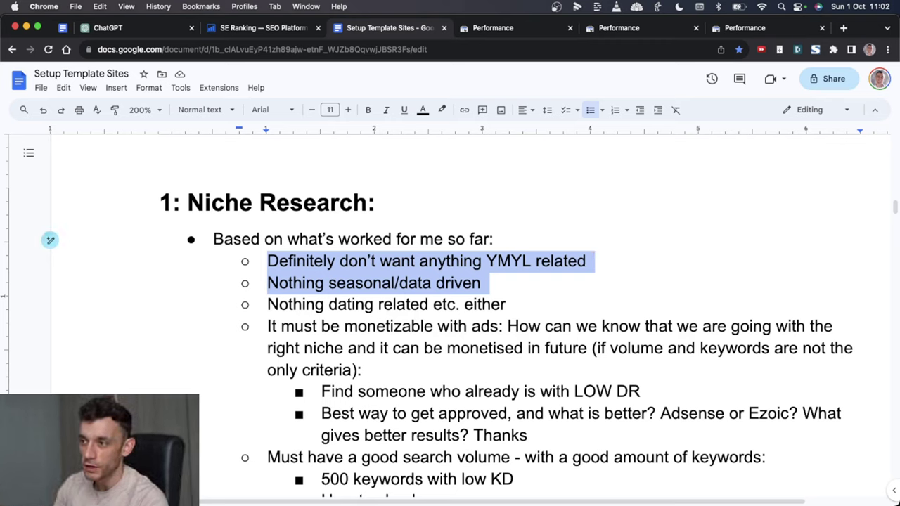
shift+click(527, 311)
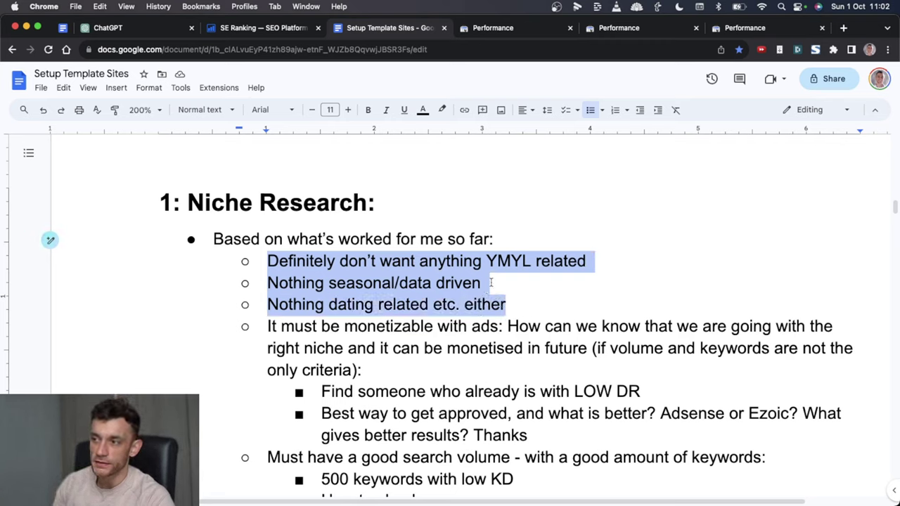
click(462, 348)
drag(267, 325, 500, 325)
key(ctrl+Tab)
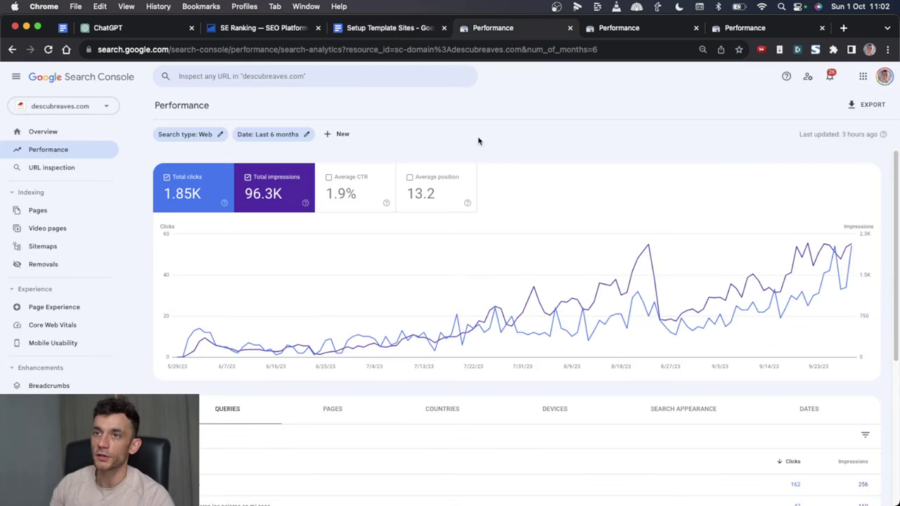
key(ctrl+Tab)
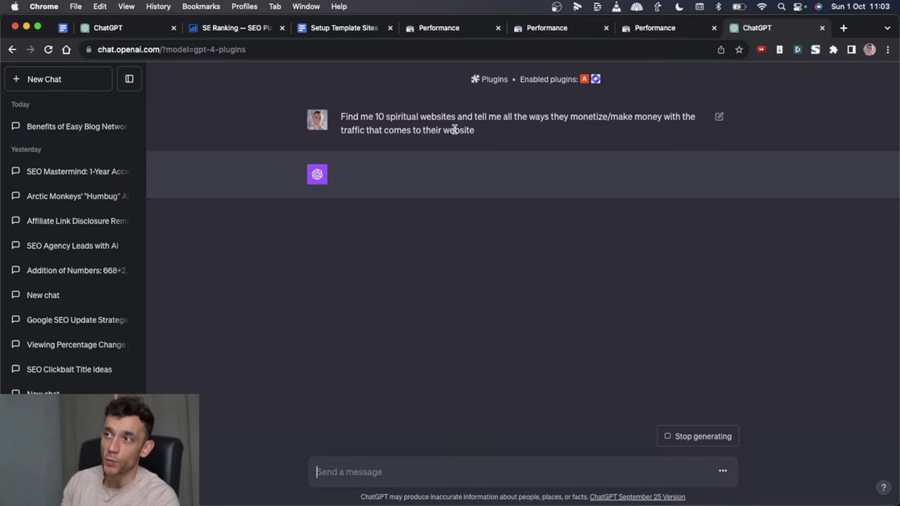
Step: Enlarge the ChatGPT page to 150% and highlight the prompt asking how 10 spiritual websites monetize their traffic
drag(341, 116, 470, 129)
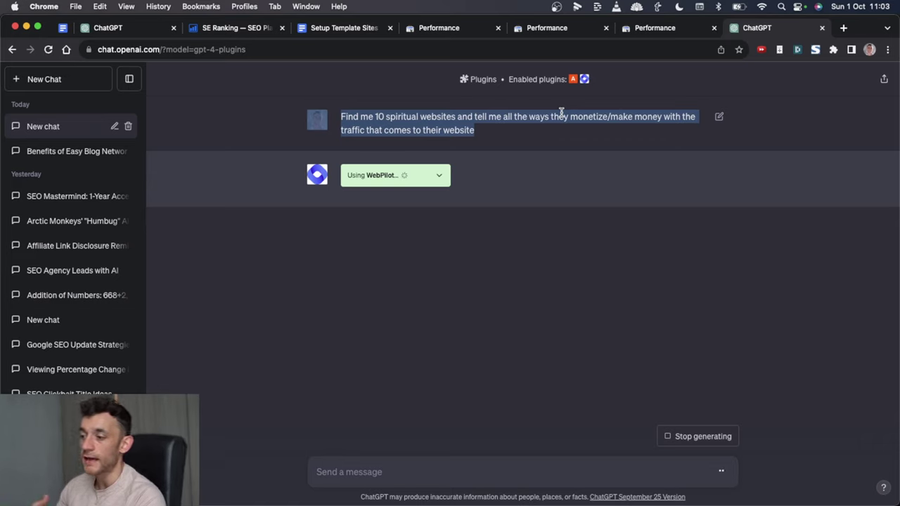
click(482, 193)
drag(335, 113, 497, 131)
key(super+equal)
key(super+equal)
key(super+equal)
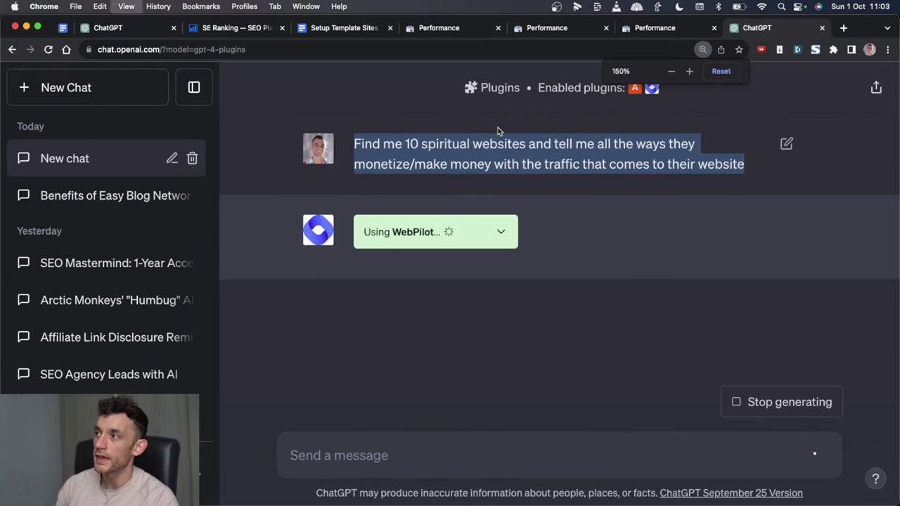
click(411, 124)
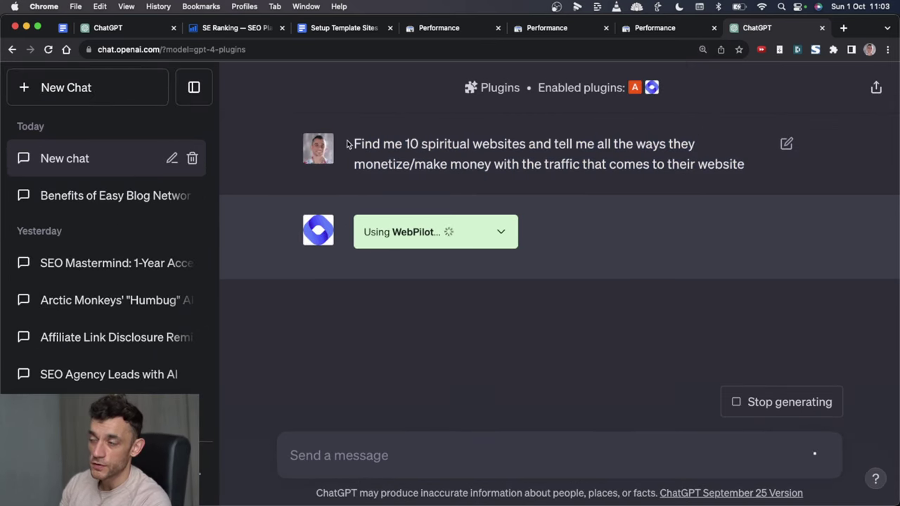
triple_click(485, 147)
click(764, 199)
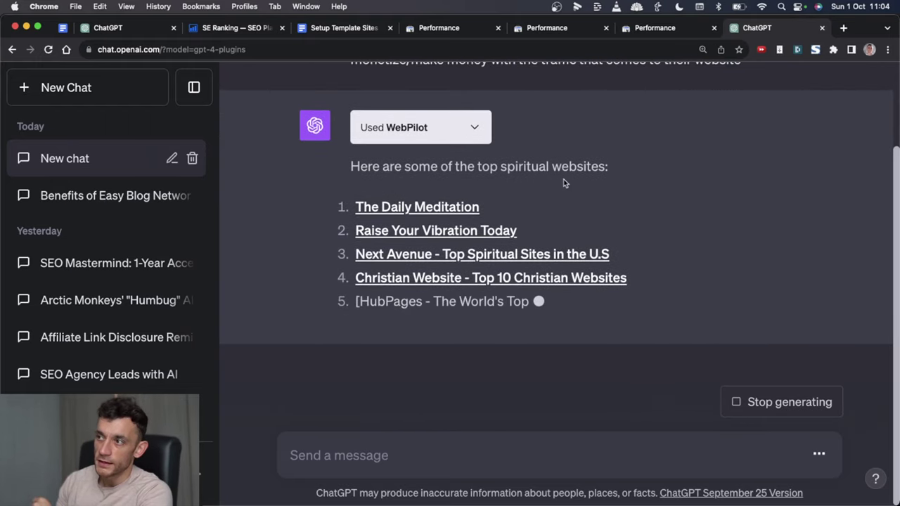
Step: Review the list of top spiritual websites in the ChatGPT answer, highlighting the first few entries
scroll(567, 181, up, 3)
scroll(464, 281, down, 6)
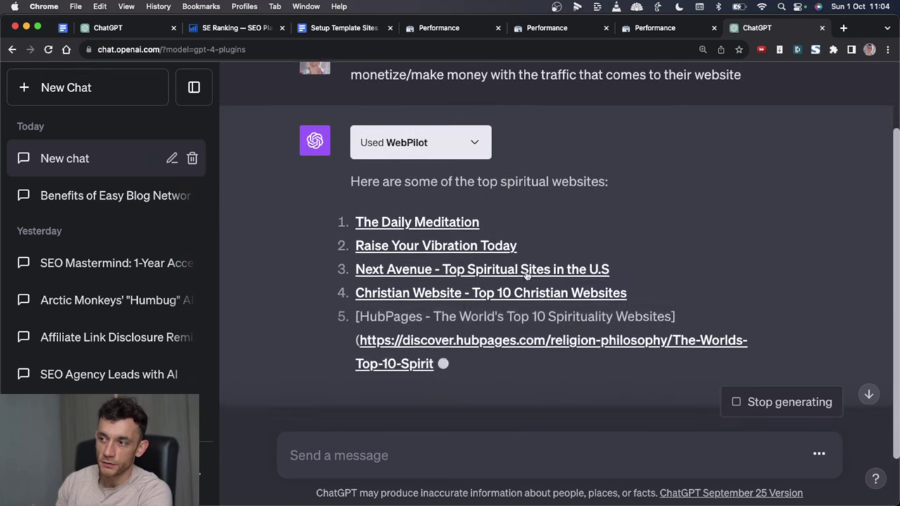
drag(344, 218, 729, 267)
click(732, 258)
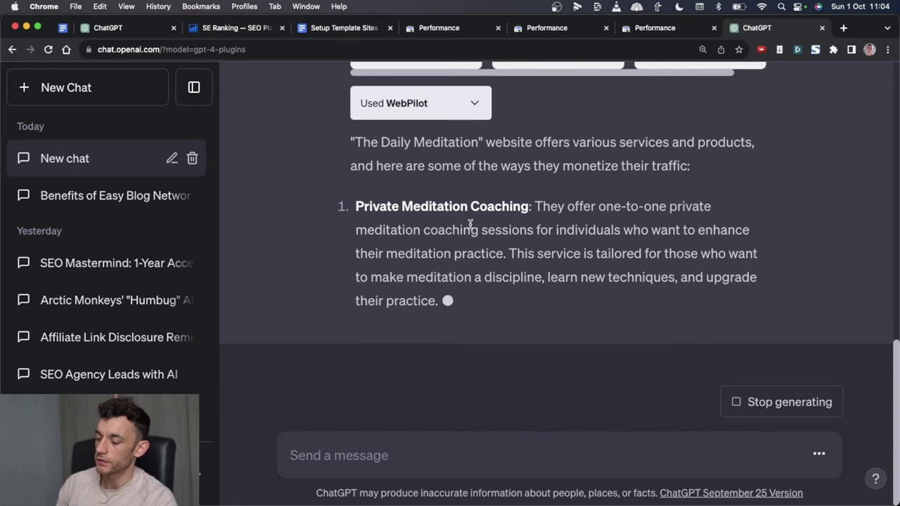
Step: Reduce the page zoom one level and read The Daily Meditation's coaching, corporate class and guided meditation revenue methods
key(super+minus)
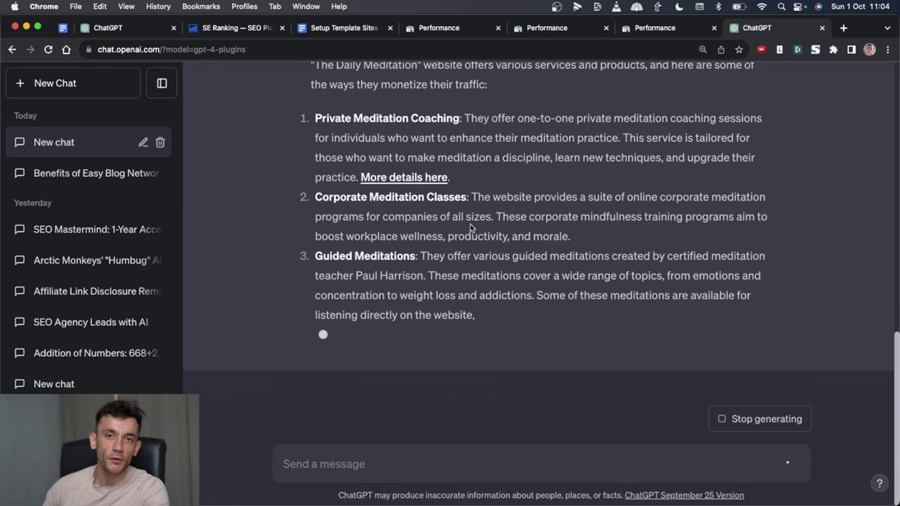
scroll(472, 121, up, 3)
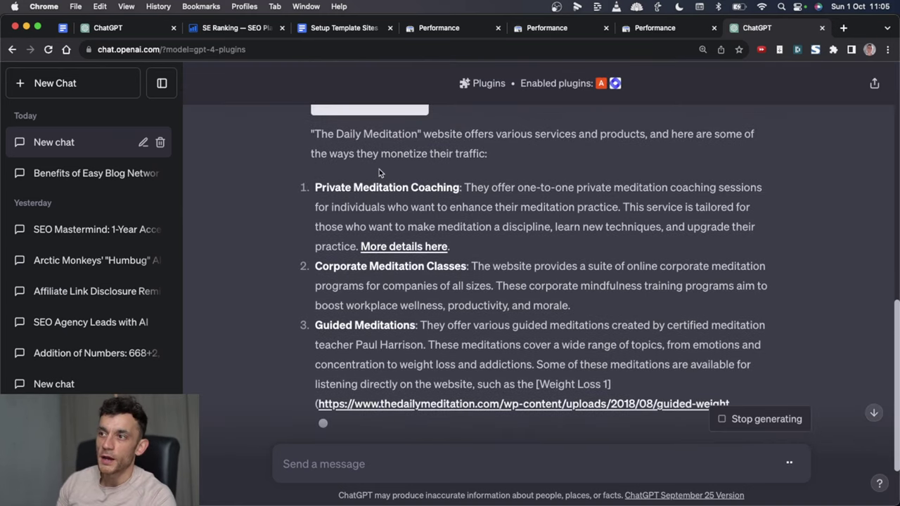
drag(310, 187, 415, 324)
scroll(450, 302, down, 2)
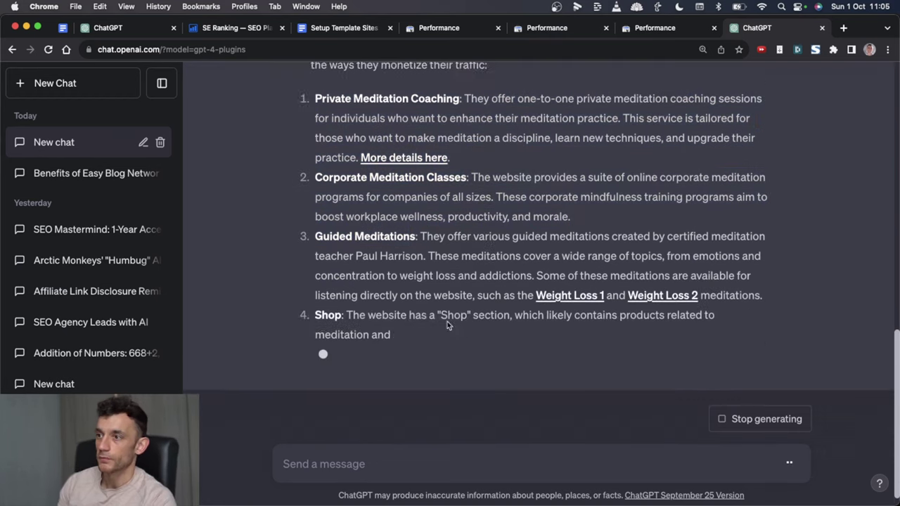
drag(315, 177, 424, 196)
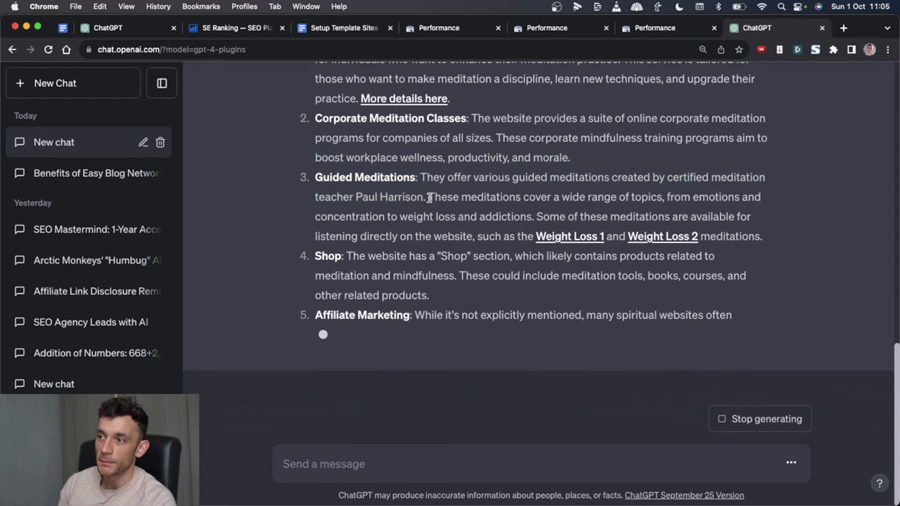
Step: Examine the full list of monetization methods, including shop, affiliate marketing, advertisements, courses and donations
scroll(608, 201, up, 5)
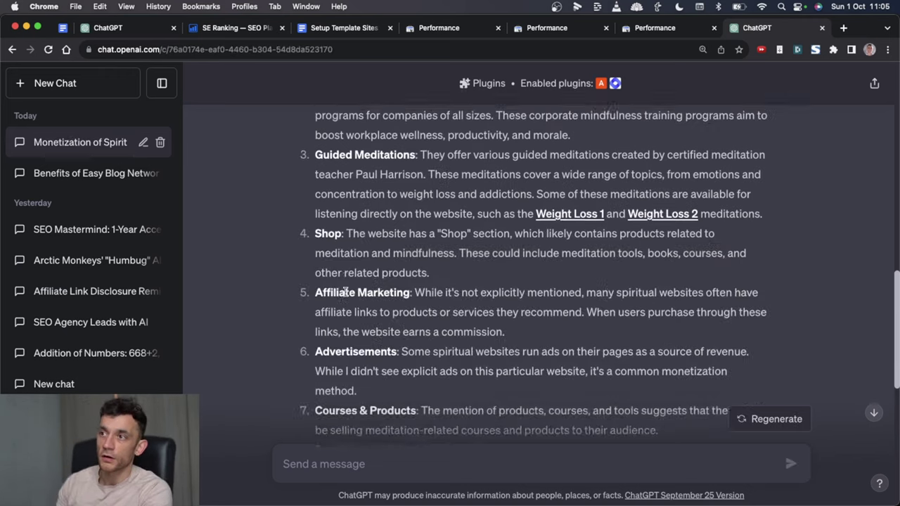
scroll(371, 324, down, 3)
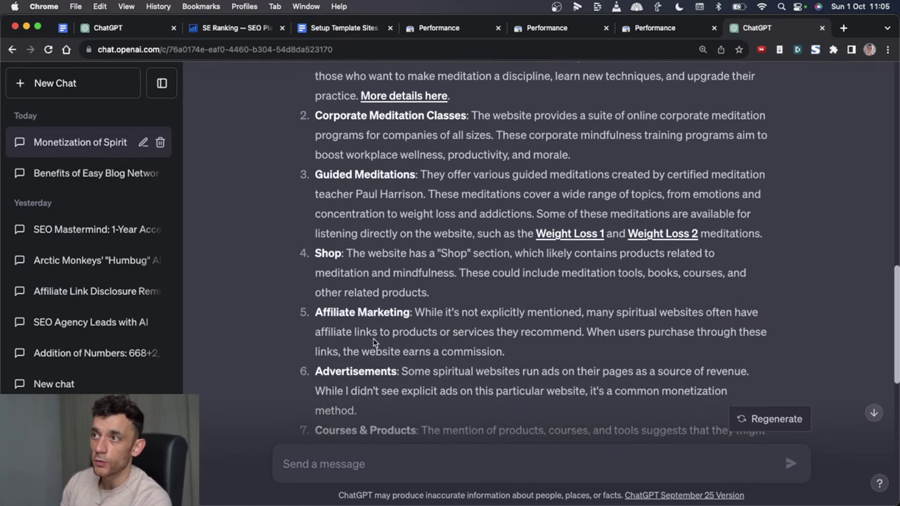
scroll(279, 318, down, 3)
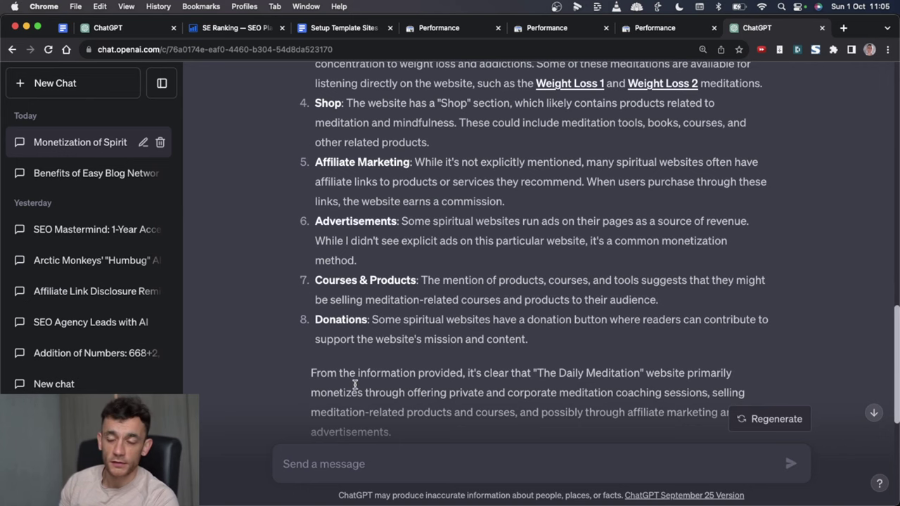
scroll(395, 322, up, 3)
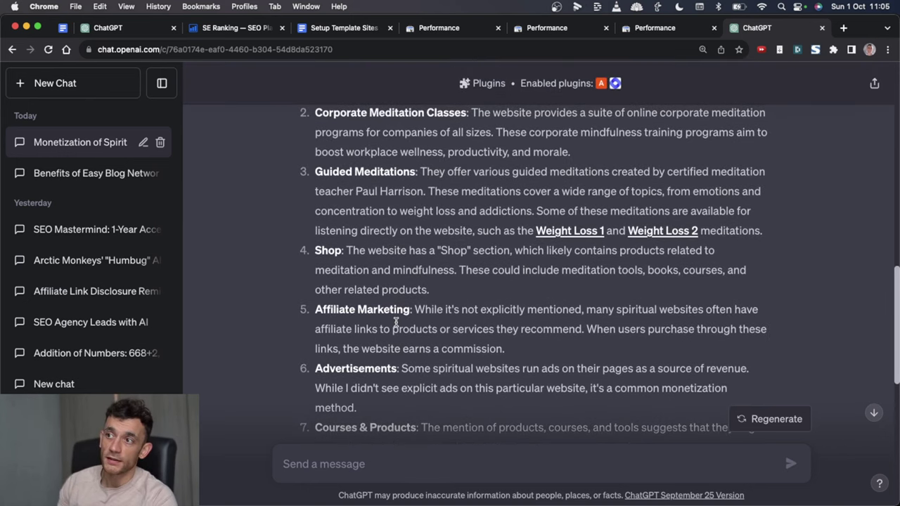
scroll(395, 322, up, 2)
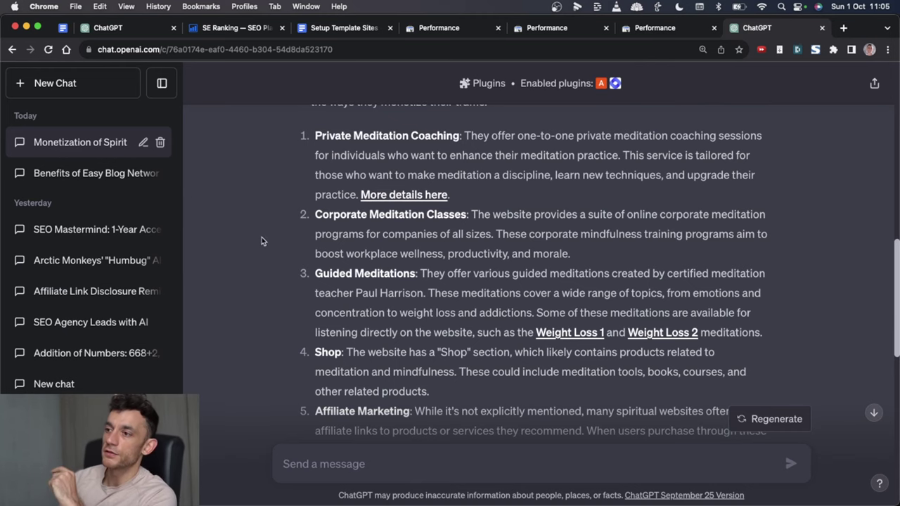
scroll(441, 278, up, 2)
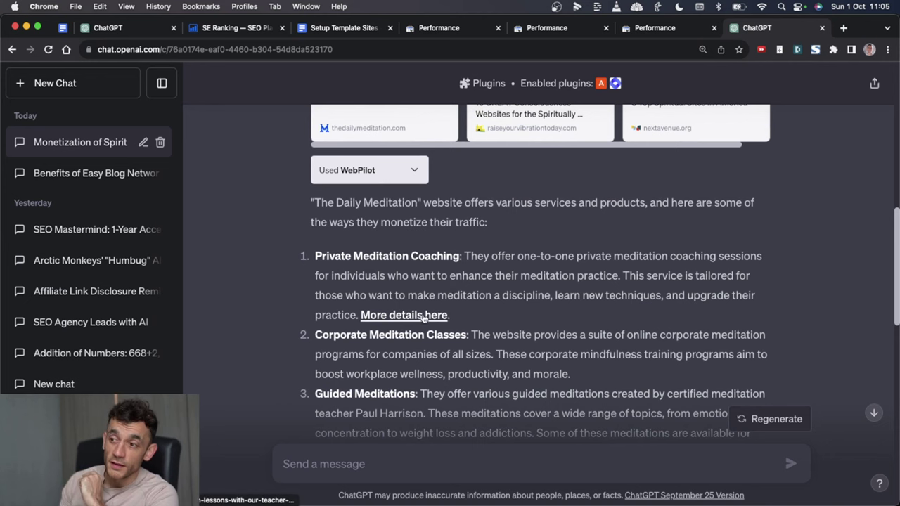
scroll(457, 331, down, 5)
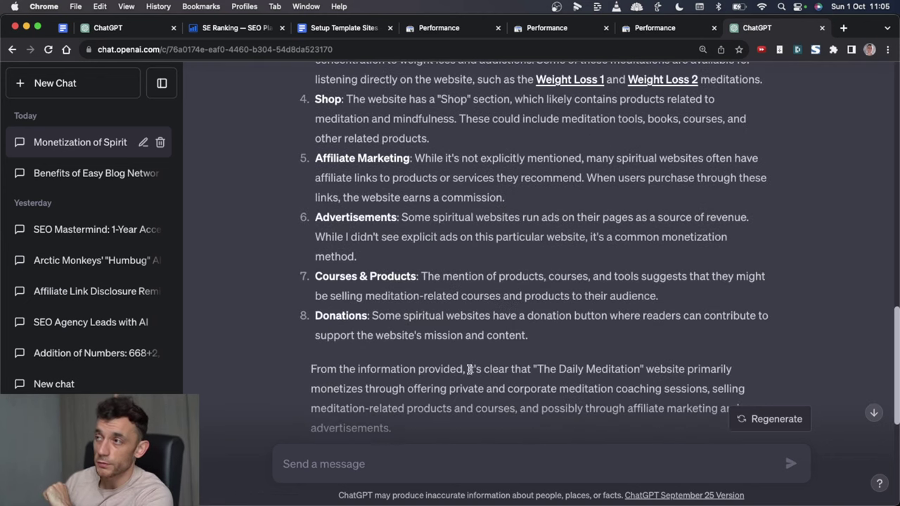
Step: Check the Search Console Performance reports of descubreaves.com and vogelwunderland.de
click(439, 27)
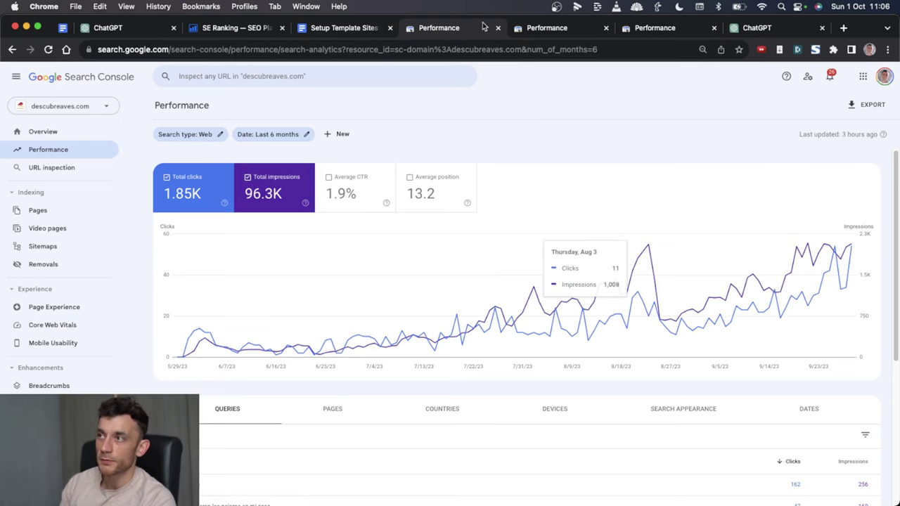
click(568, 27)
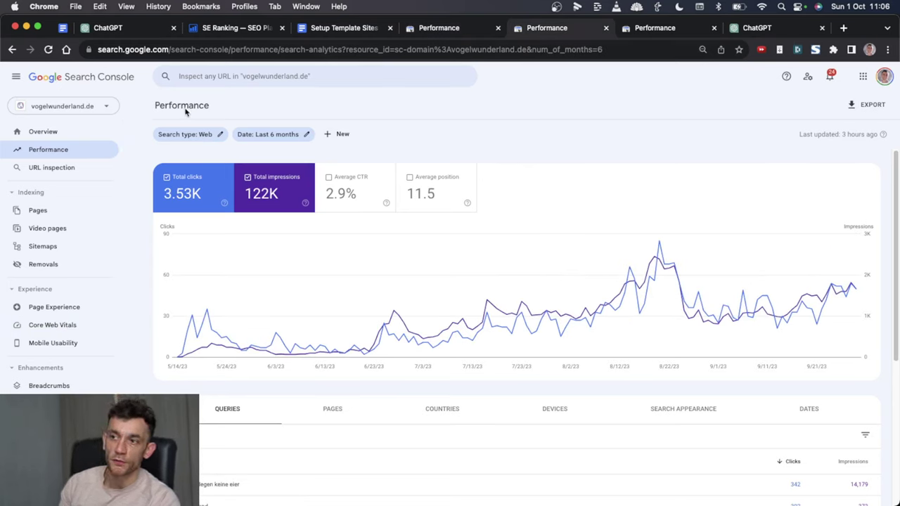
Step: Browse the published bird articles on the descubreaves.com homepage
click(352, 27)
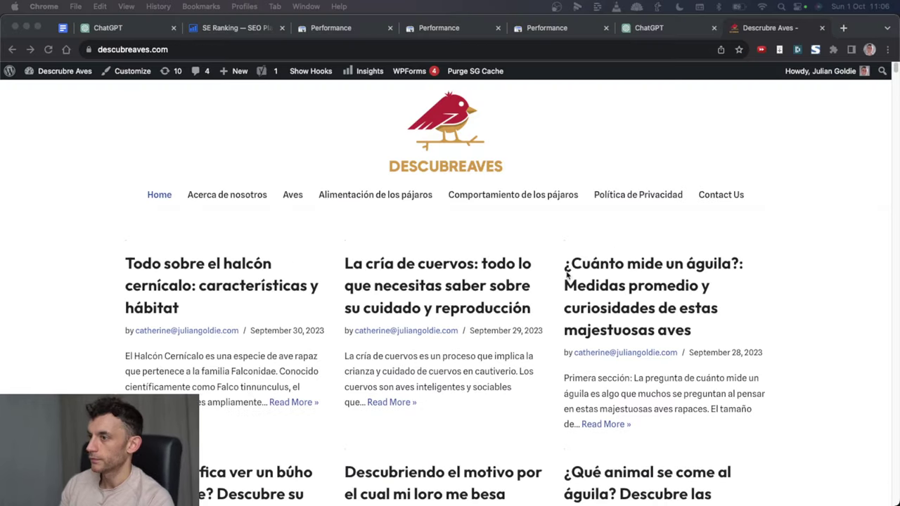
scroll(426, 360, down, 5)
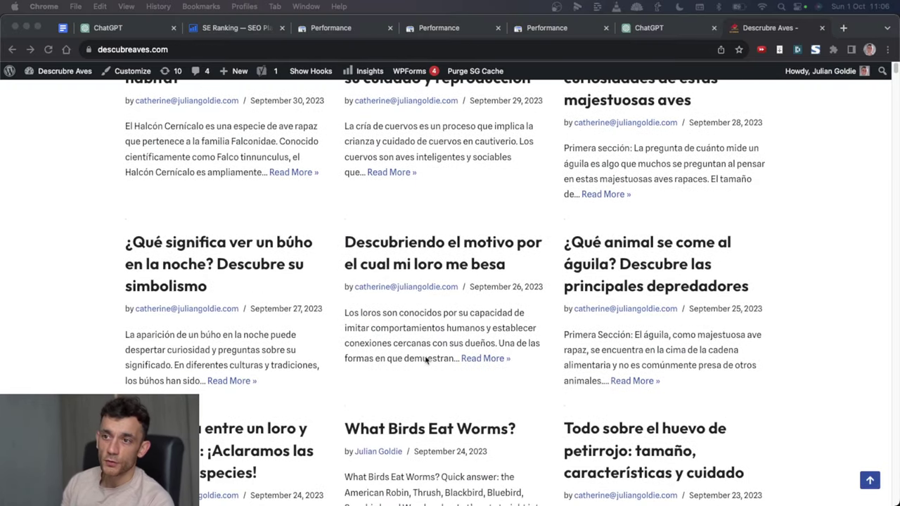
scroll(425, 360, down, 10)
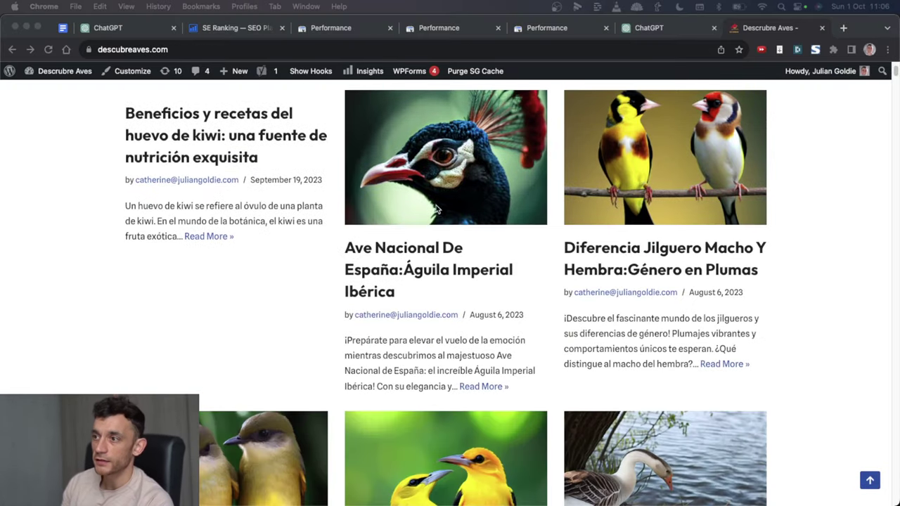
Step: Open the Ave Nacional De España article on descubreaves.com and read through it, comparing its domain with vogelwunderland.de in Search Console
click(435, 209)
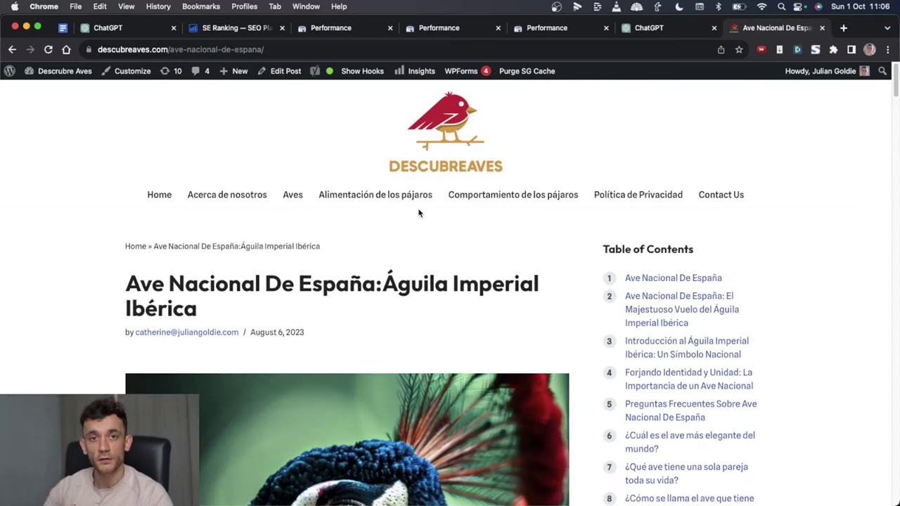
scroll(419, 213, down, 8)
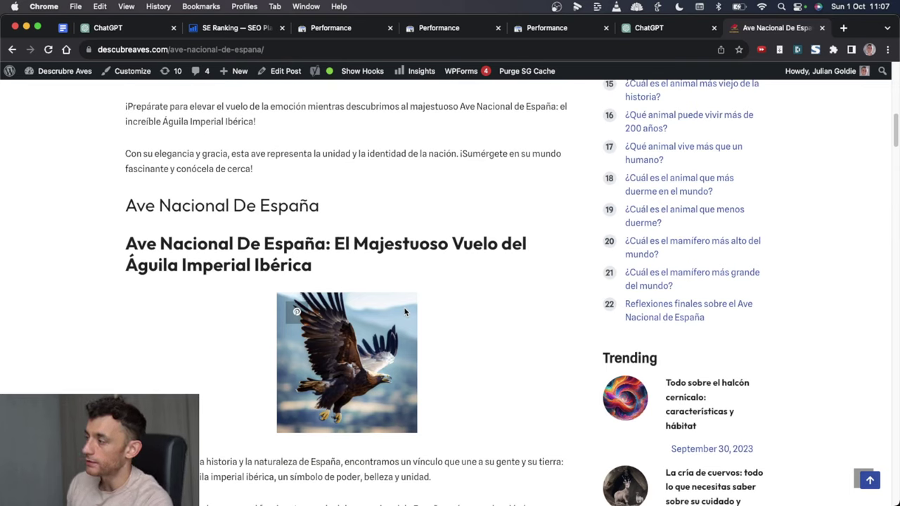
double_click(149, 49)
click(428, 31)
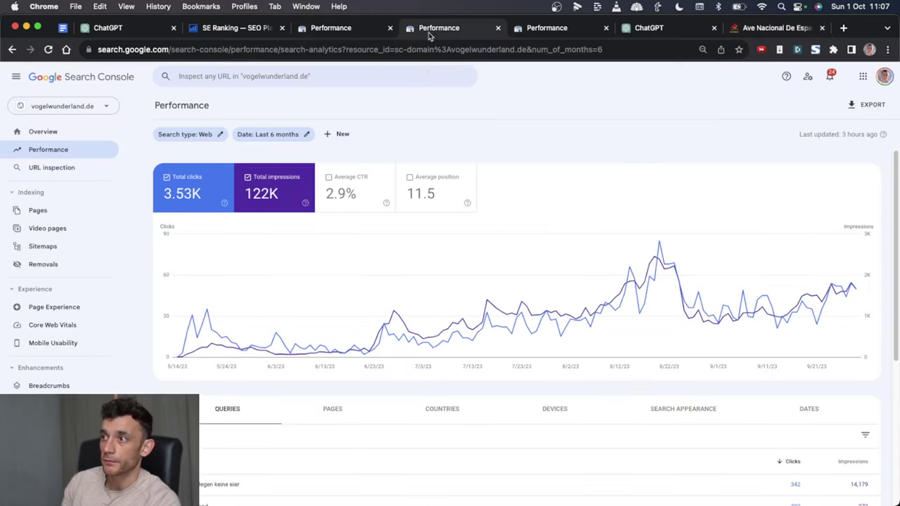
click(758, 30)
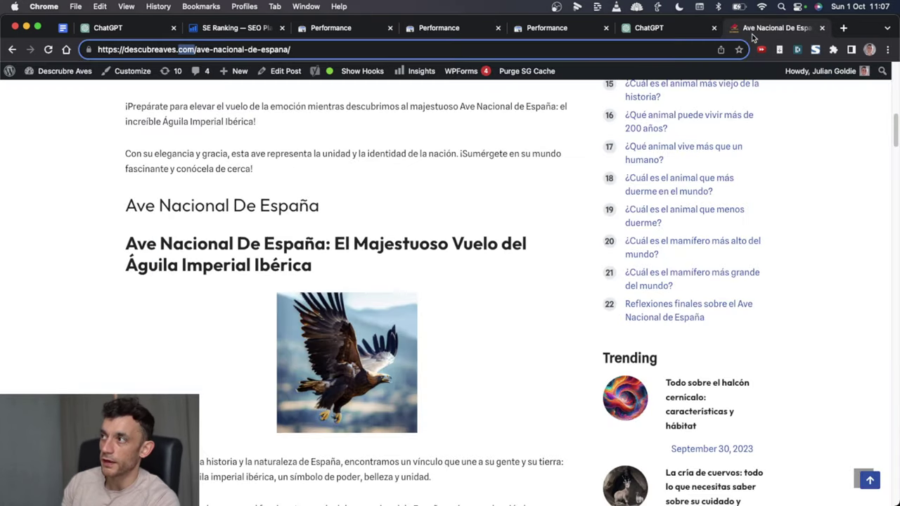
scroll(220, 297, down, 10)
scroll(235, 385, down, 20)
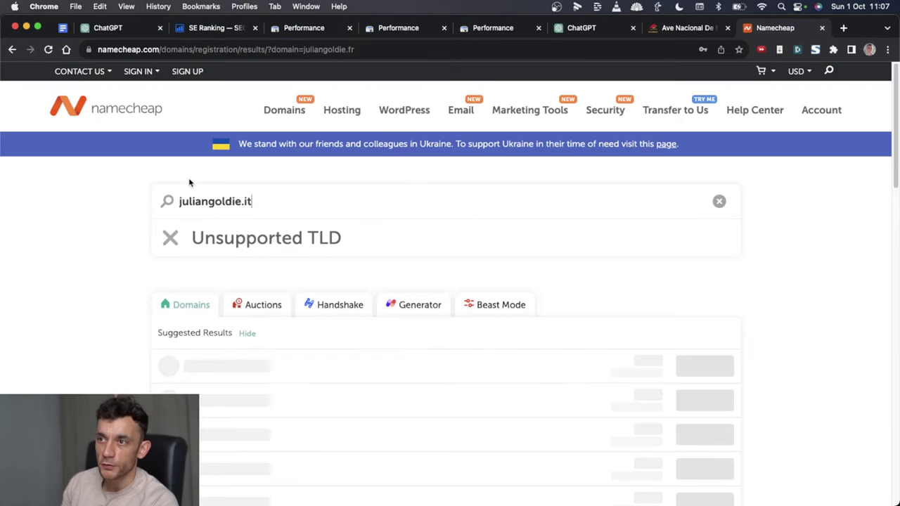
Step: Check the availability result for the .it domain on Namecheap and close one of the Search Console Performance reports
key(super+a)
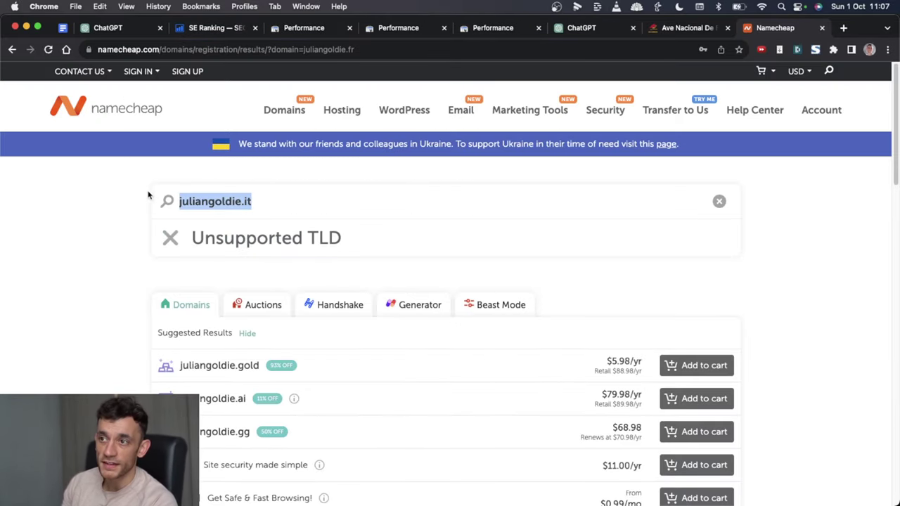
drag(343, 239, 177, 239)
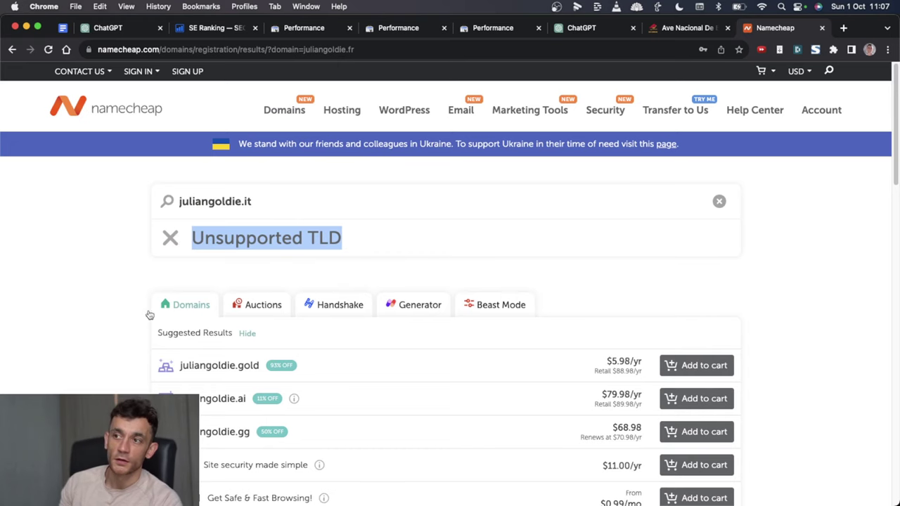
click(40, 202)
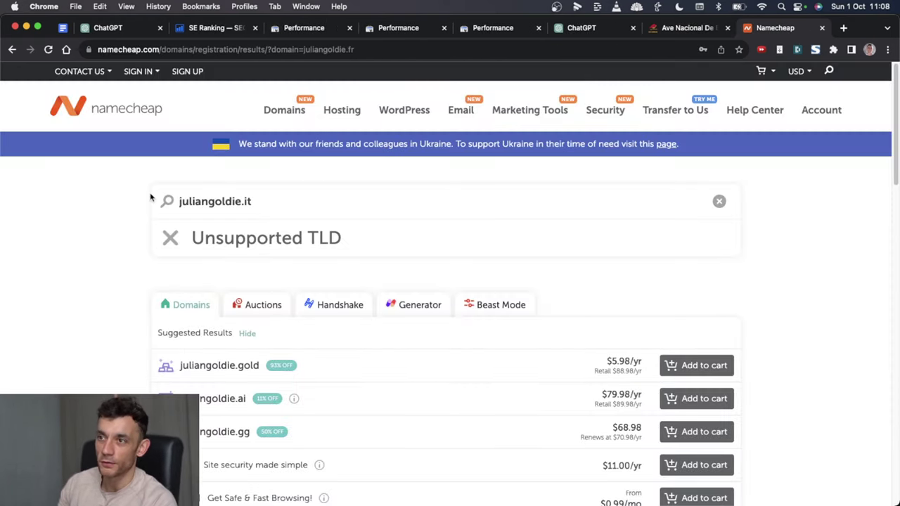
click(307, 25)
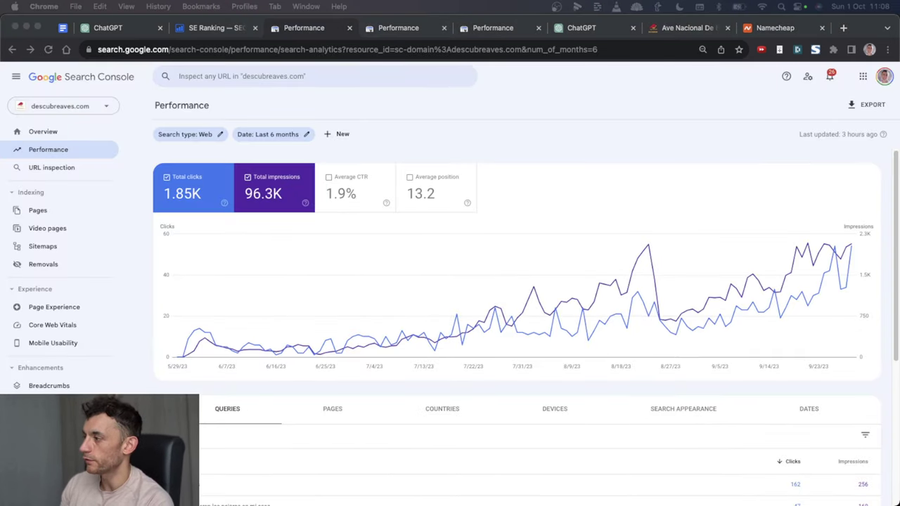
key(super+w)
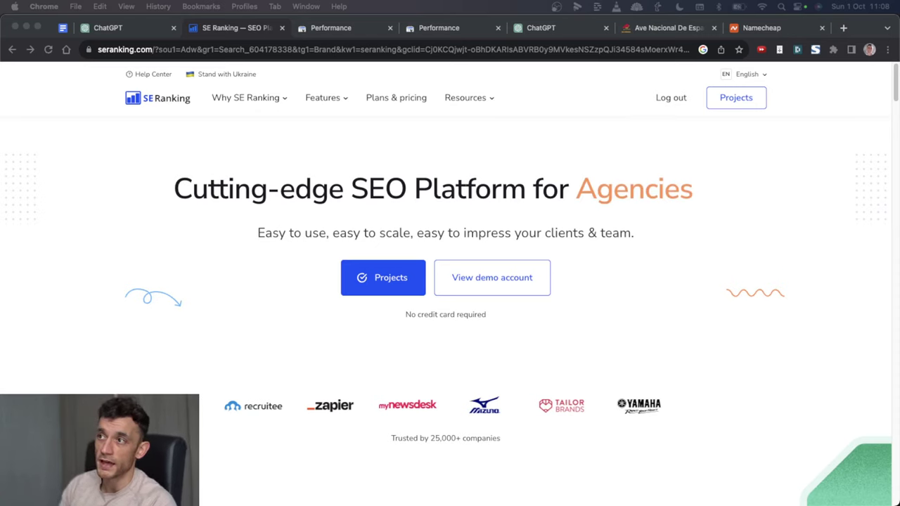
Step: Open SE Ranking's plans and pricing and compare the Essential, Pro and Business plans, including their competitive and keyword research limits
click(371, 99)
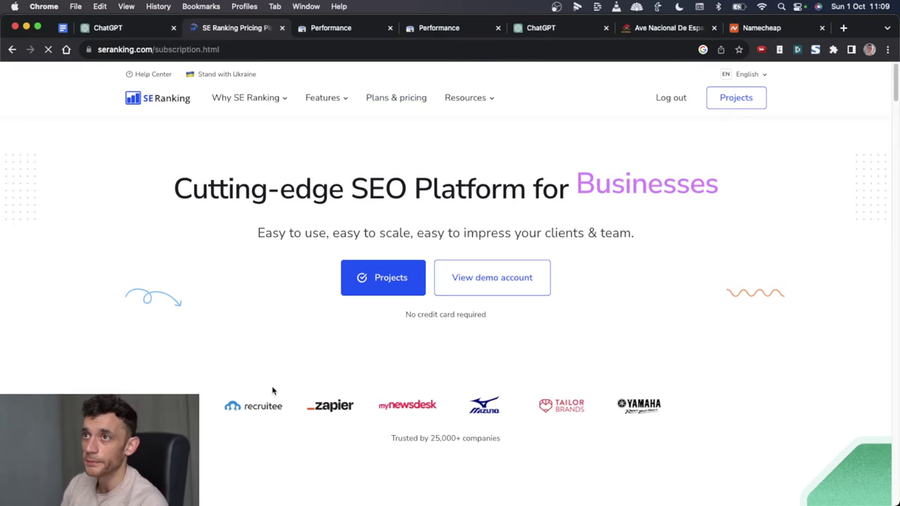
drag(289, 253, 546, 350)
click(724, 246)
scroll(848, 345, down, 5)
scroll(848, 345, down, 5)
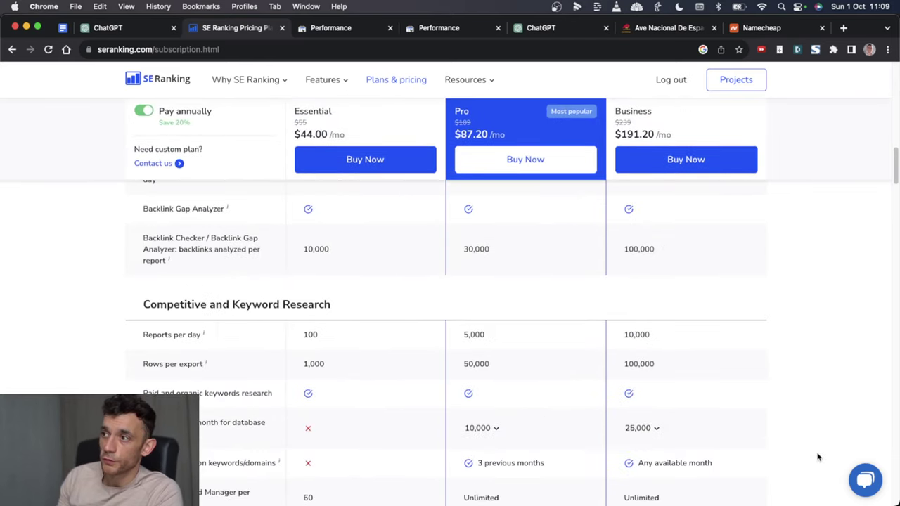
scroll(817, 457, up, 15)
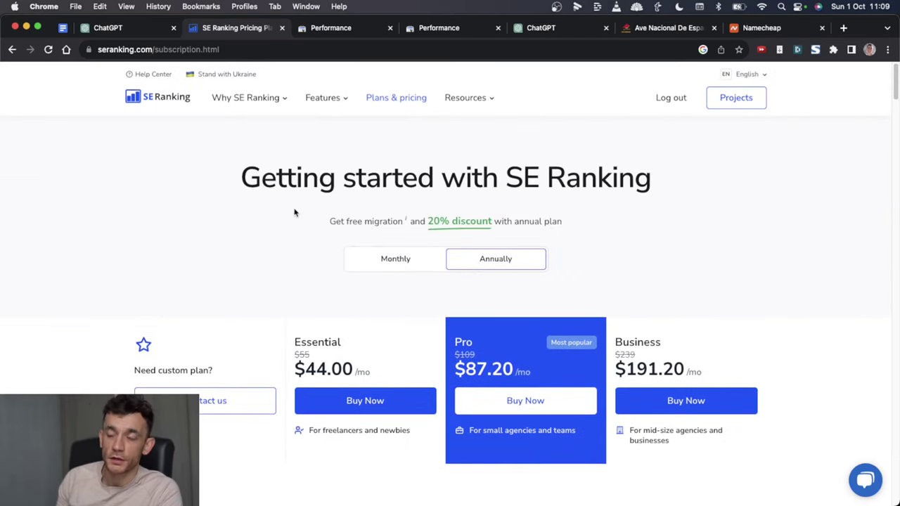
drag(185, 151, 606, 224)
click(606, 226)
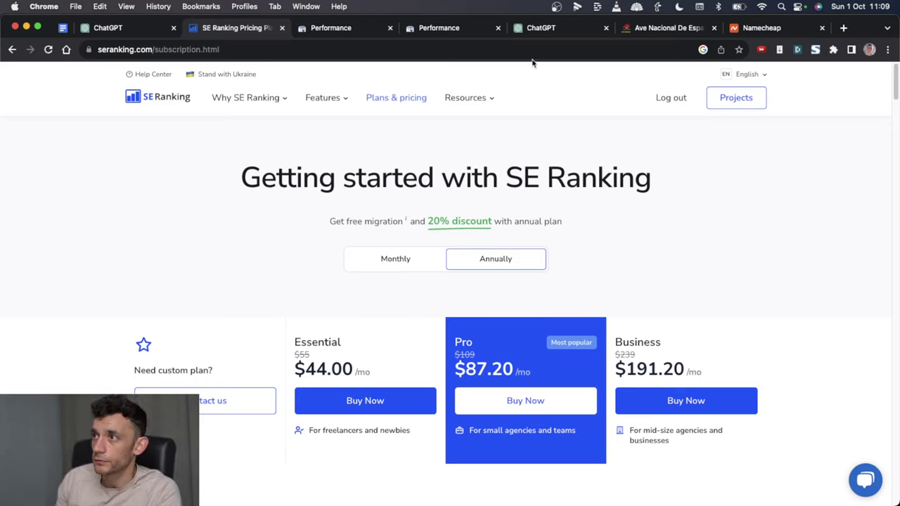
Step: Go to the SE Ranking projects dashboard and open the Keyword Research tool
click(737, 97)
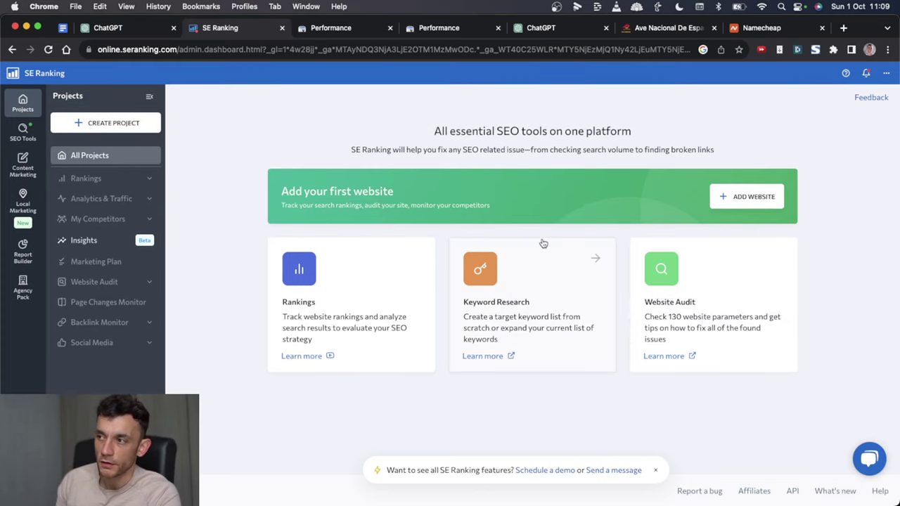
click(537, 290)
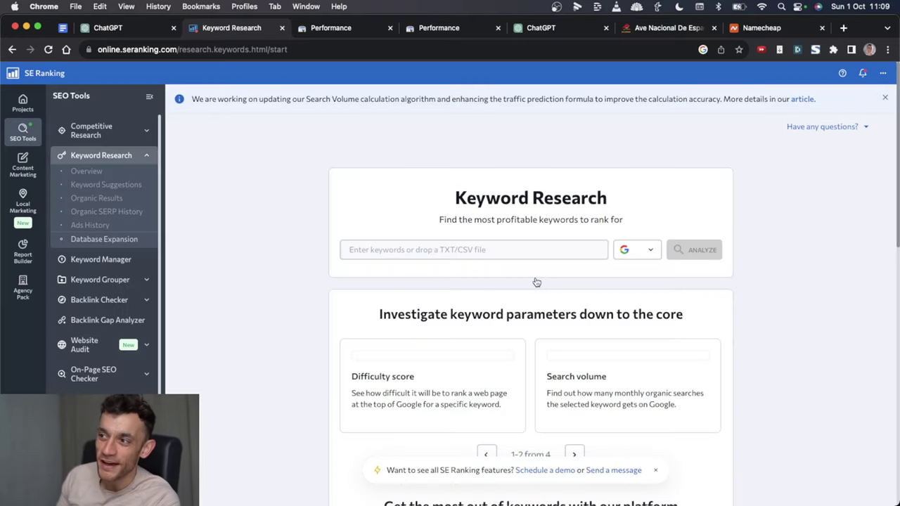
scroll(633, 351, down, 1)
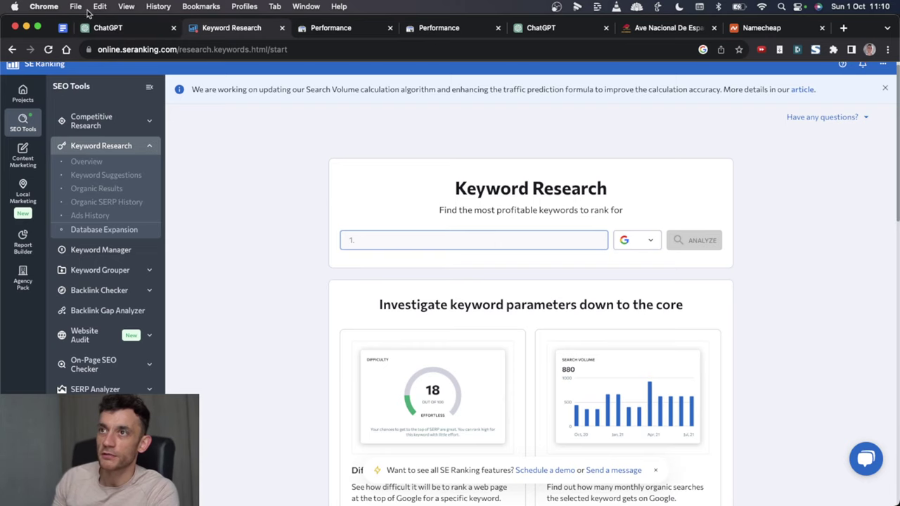
Step: In a new GPT-4 chat in ChatGPT, paste the prompt requesting 50 SEO sub-niche ideas that meet the listed constraints
click(125, 28)
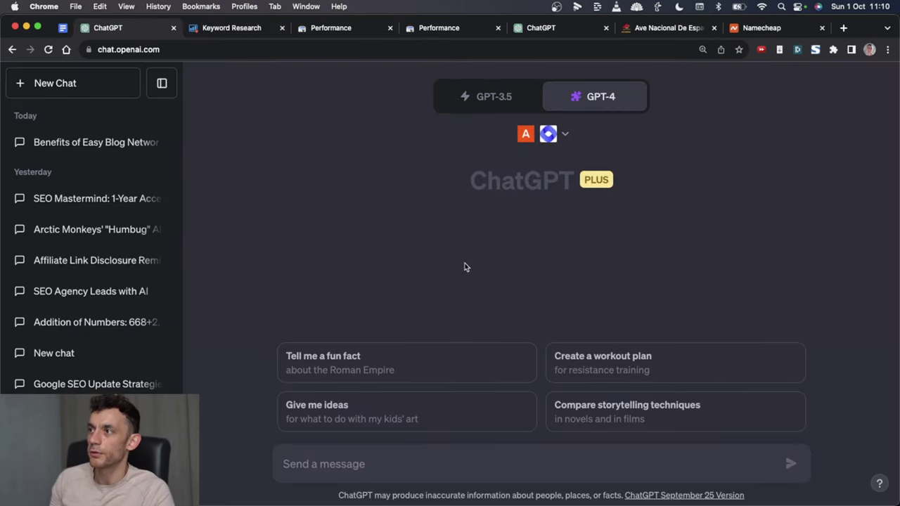
mouse_move(524, 179)
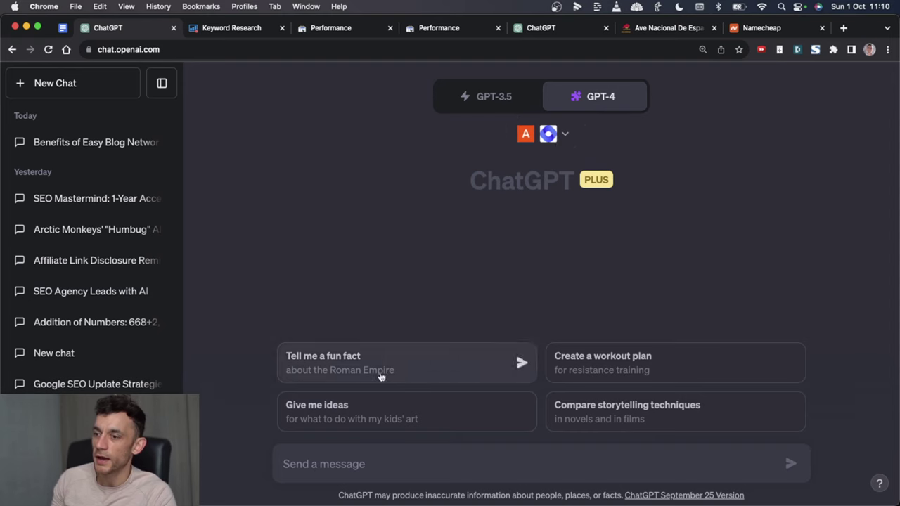
click(422, 465)
key(super+v)
key(super+Up)
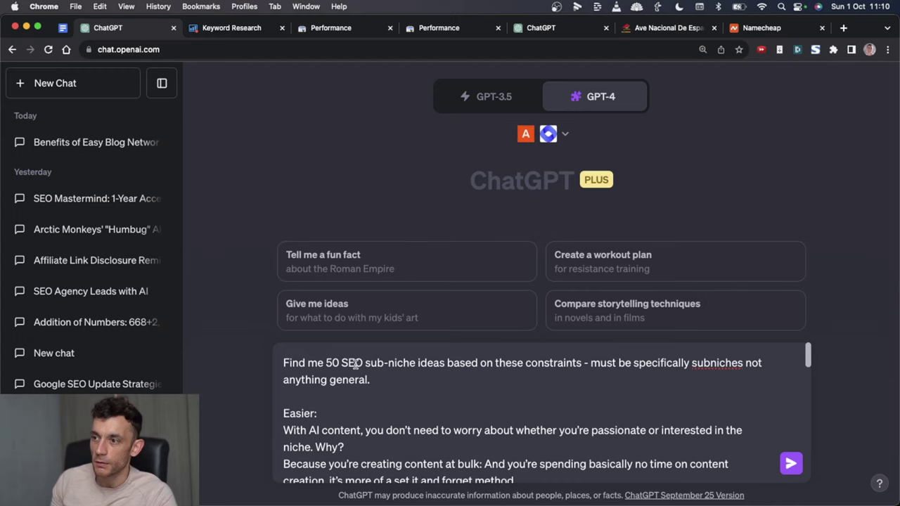
Step: Review the prompt's constraints on simplicity, monetization, subjective non-YMYL topics, low competition and avoiding visual or experience based content
drag(295, 359, 562, 363)
click(565, 366)
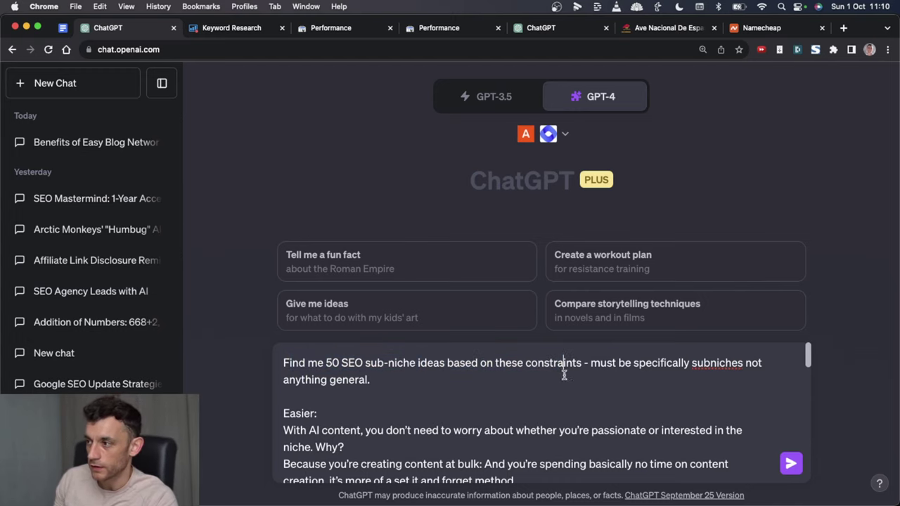
scroll(575, 395, down, 1)
right_click(575, 395)
scroll(534, 415, down, 4)
click(320, 402)
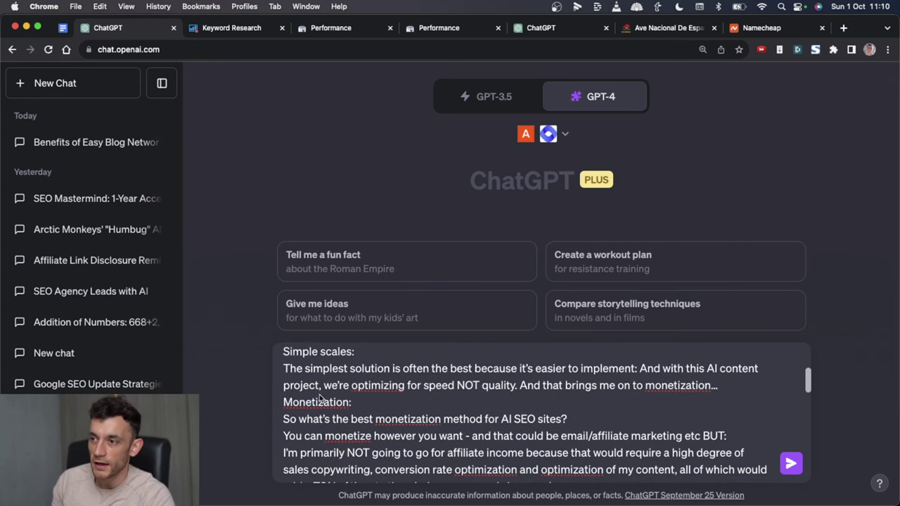
scroll(337, 401, down, 3)
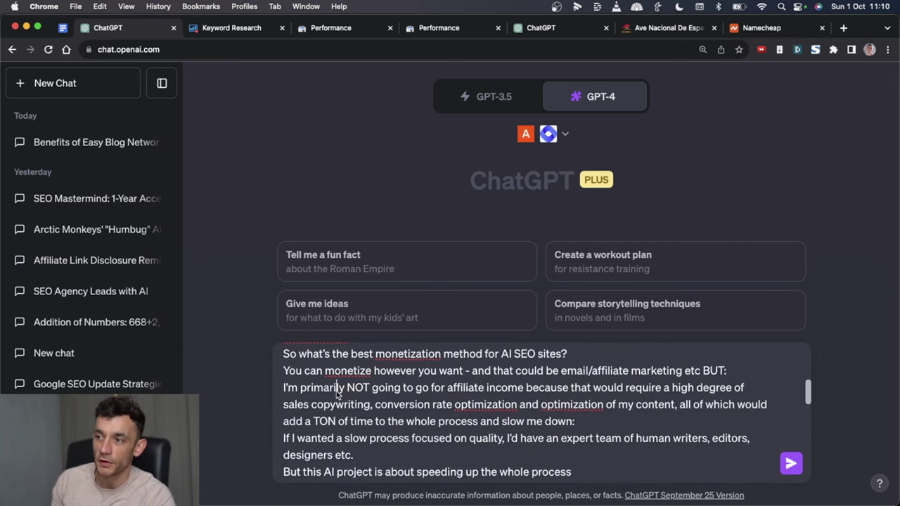
scroll(358, 430, down, 10)
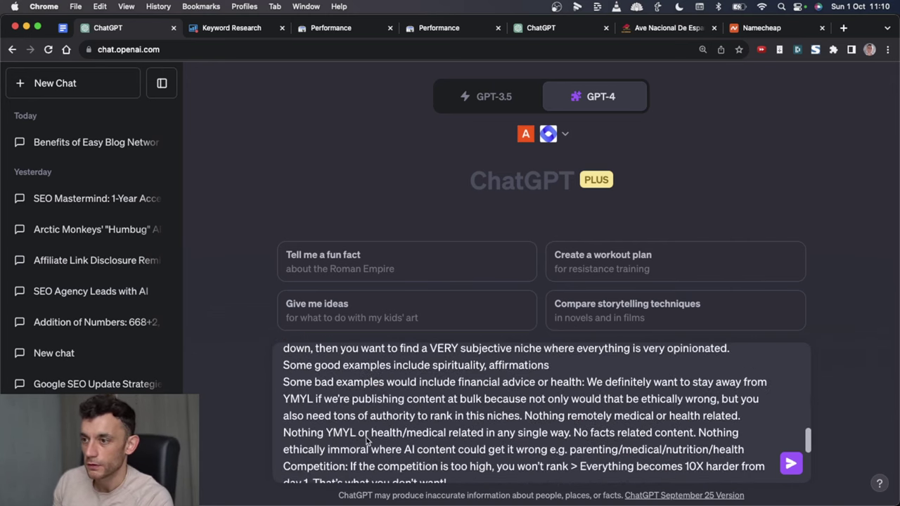
scroll(379, 408, down, 4)
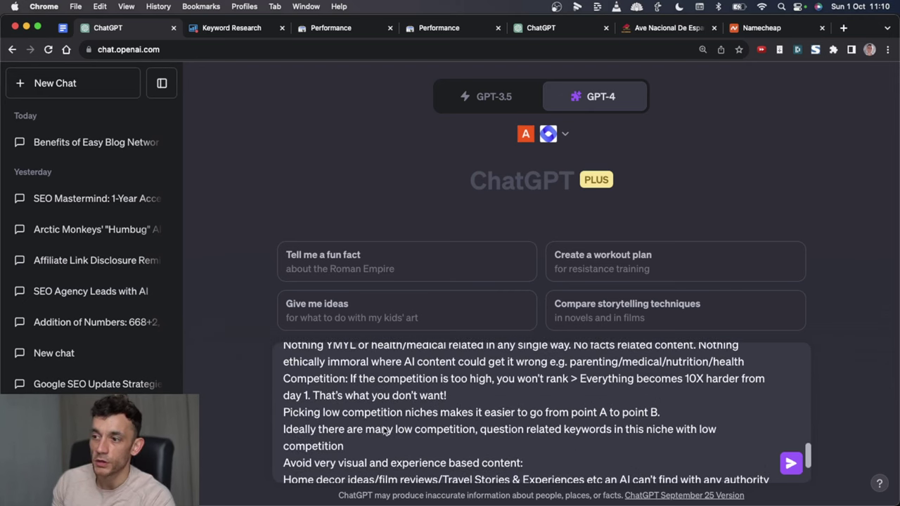
scroll(411, 404, down, 4)
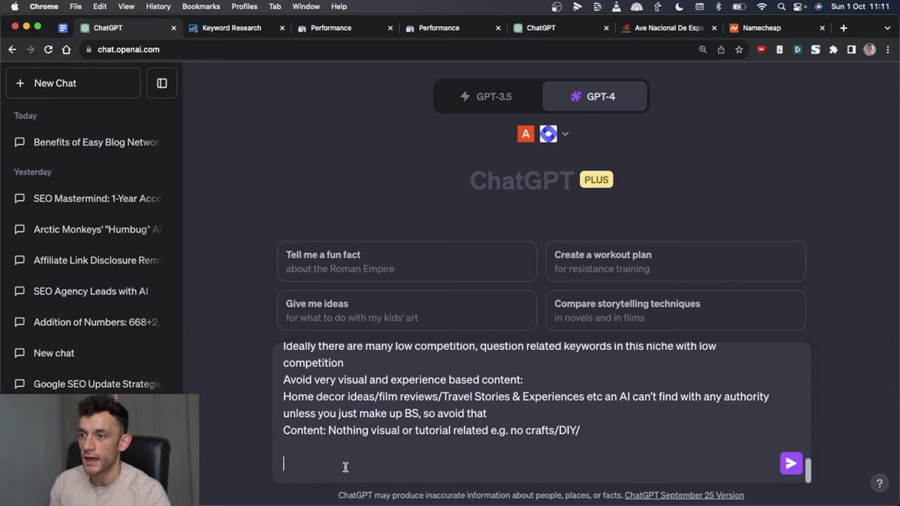
Step: Add to the prompt that results be in Spanish with translations and 3 example money making keywords per niche in a table, and send it
text(BUT in Spanish, with the translation. And give me 3 example money making keywords for each niche with the translations etc in a table. so I can compare the best options.)
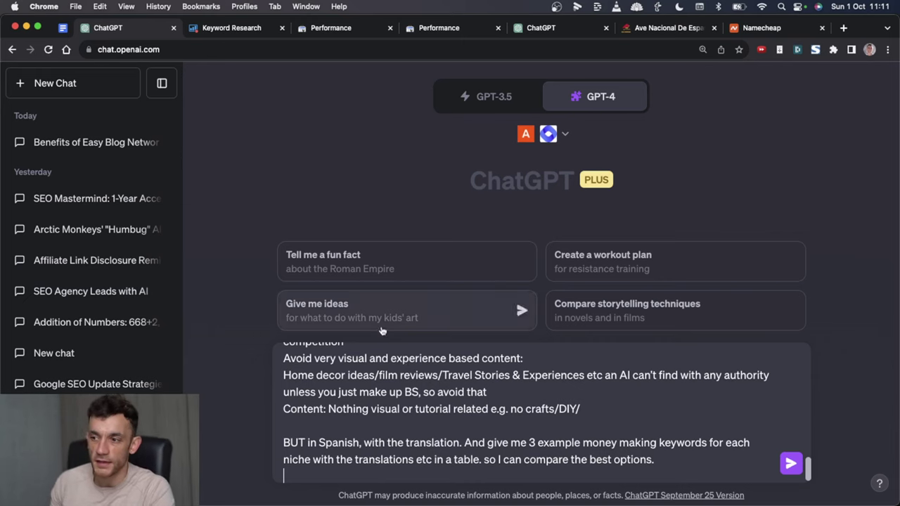
scroll(330, 379, down, 1)
drag(283, 429, 461, 424)
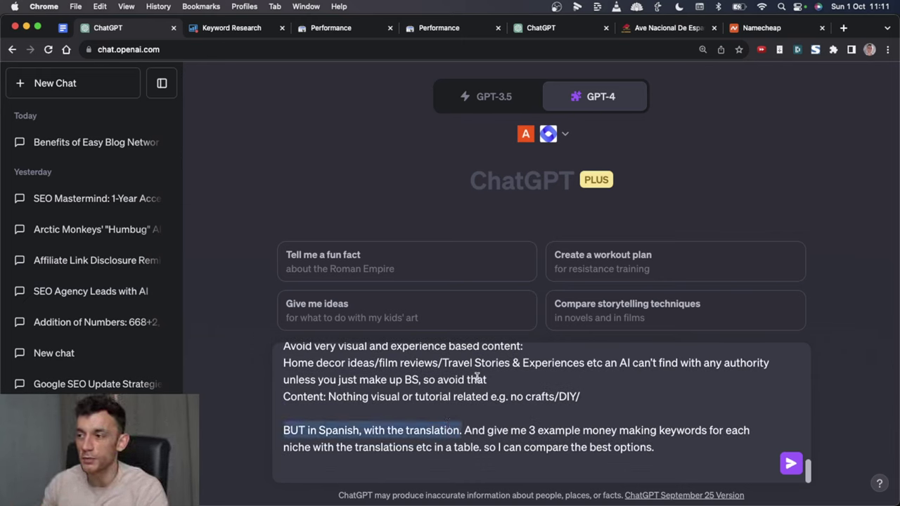
scroll(382, 358, up, 10)
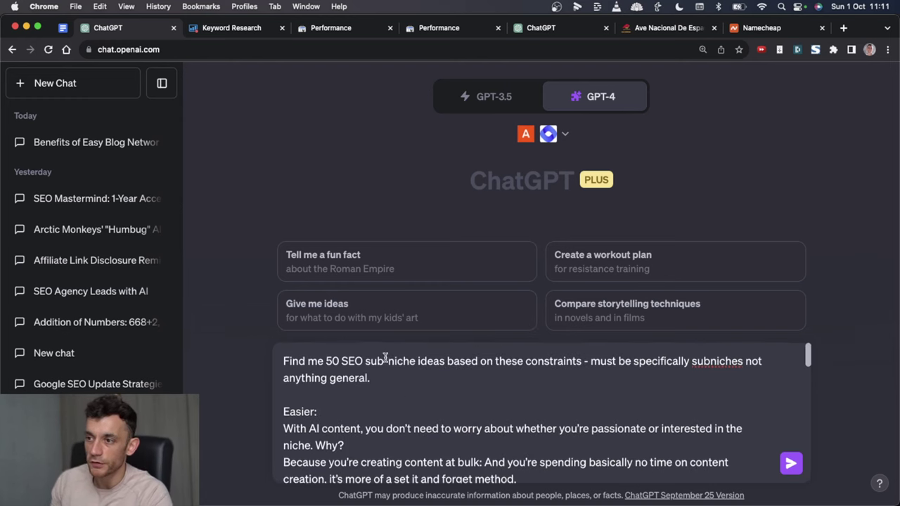
scroll(386, 356, down, 10)
click(477, 429)
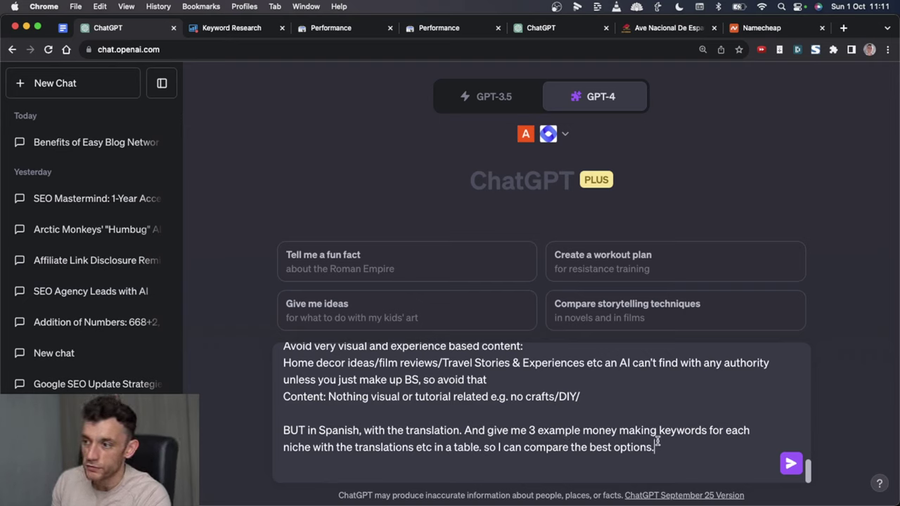
drag(454, 466, 386, 429)
click(386, 426)
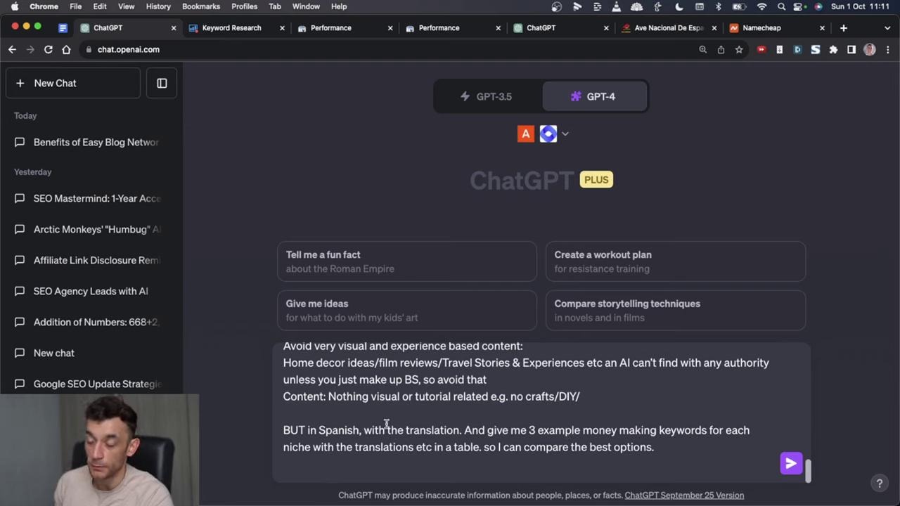
key(Return)
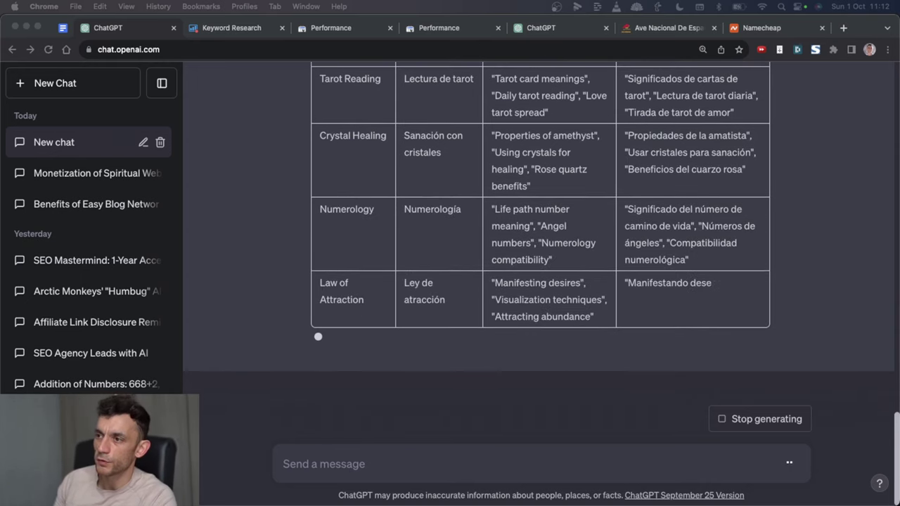
Step: Review ChatGPT's table of Spanish sub-niches with their translations and example keywords
scroll(269, 288, up, 5)
scroll(384, 339, down, 5)
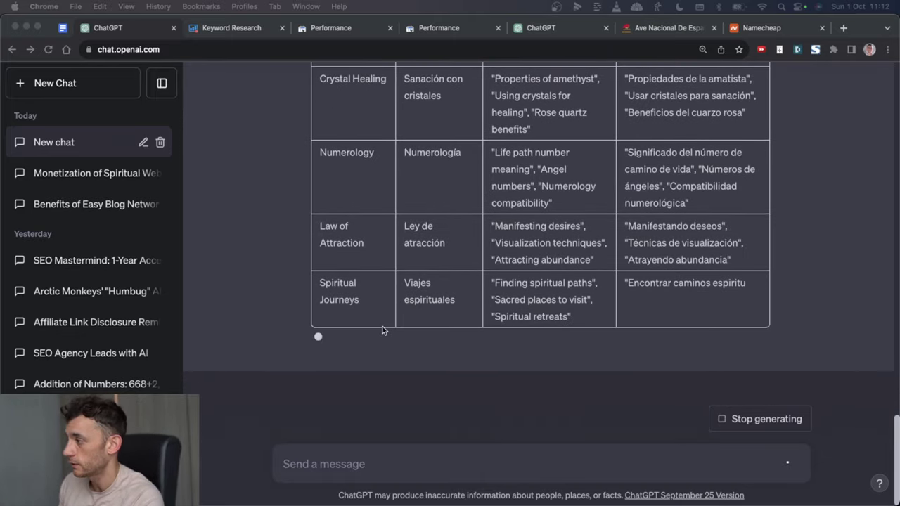
scroll(371, 215, up, 4)
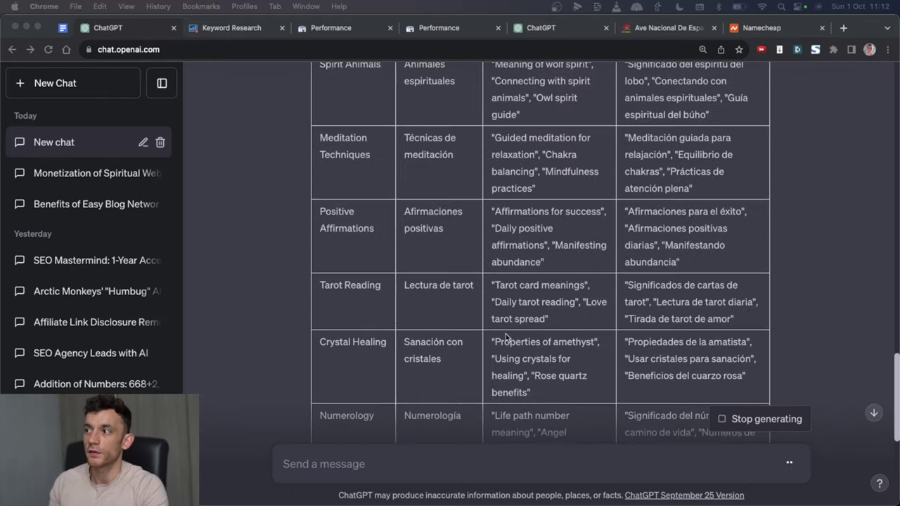
scroll(513, 350, down, 3)
scroll(536, 365, up, 4)
scroll(536, 364, down, 6)
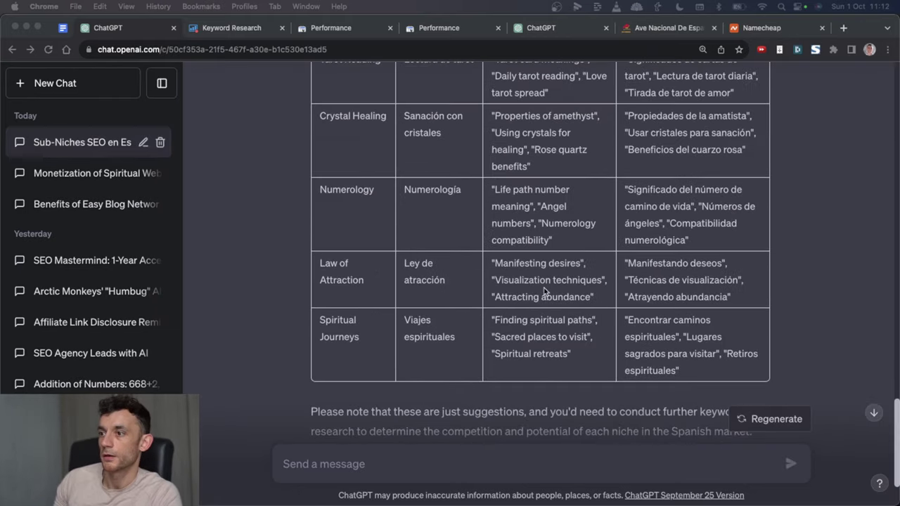
Step: Examine the Dream Interpretation row, its Spanish translation and example keywords at the start of ChatGPT's sub-niche table
scroll(846, 108, up, 5)
click(846, 107)
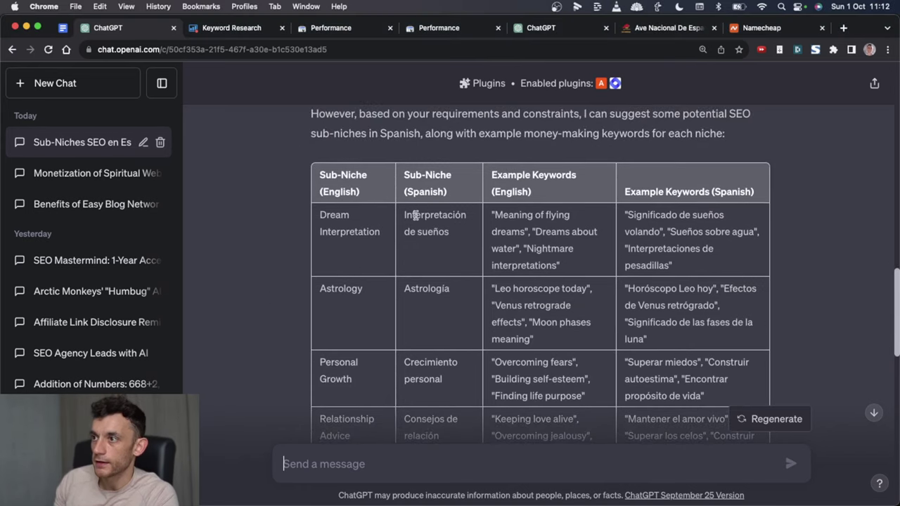
drag(320, 231, 476, 257)
click(476, 257)
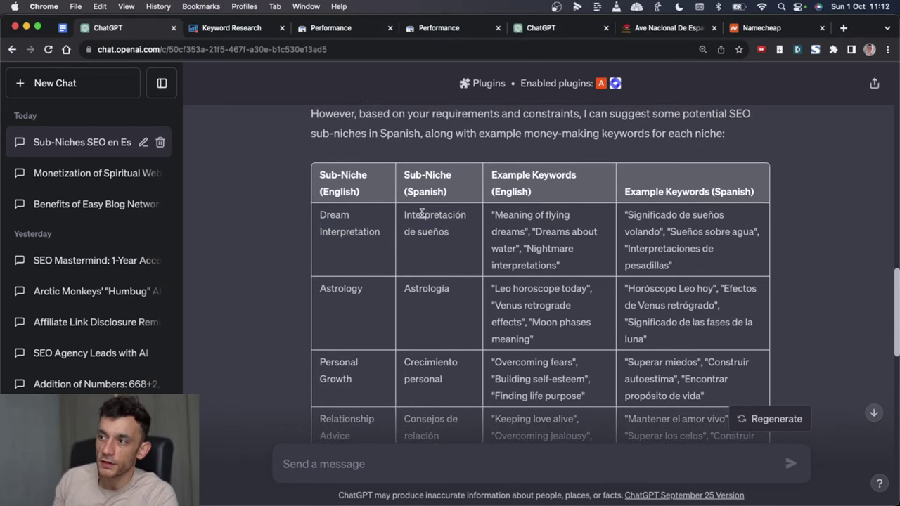
scroll(516, 258, down, 1)
Step: Switch to the Ahrefs dashboard and compare the traffic and keyword metrics of Descubreaves and Vogelwunderland
key(super+7)
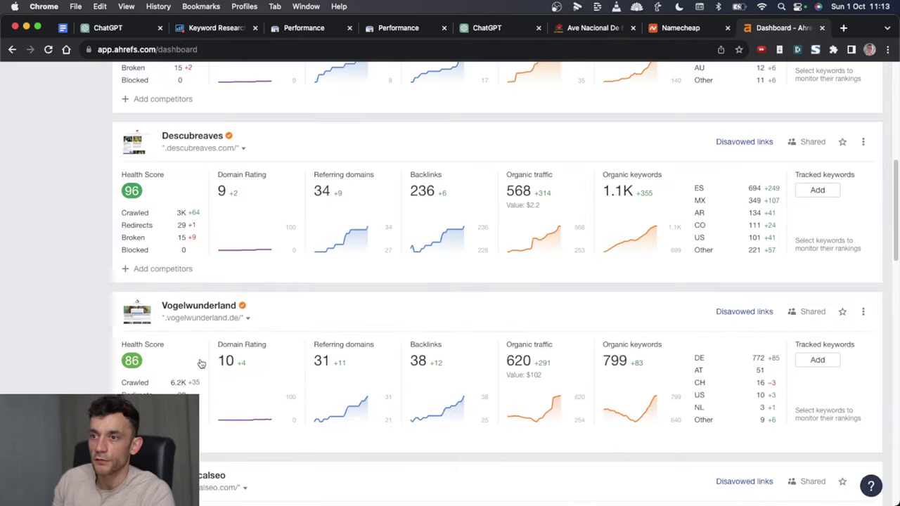
scroll(303, 359, up, 1)
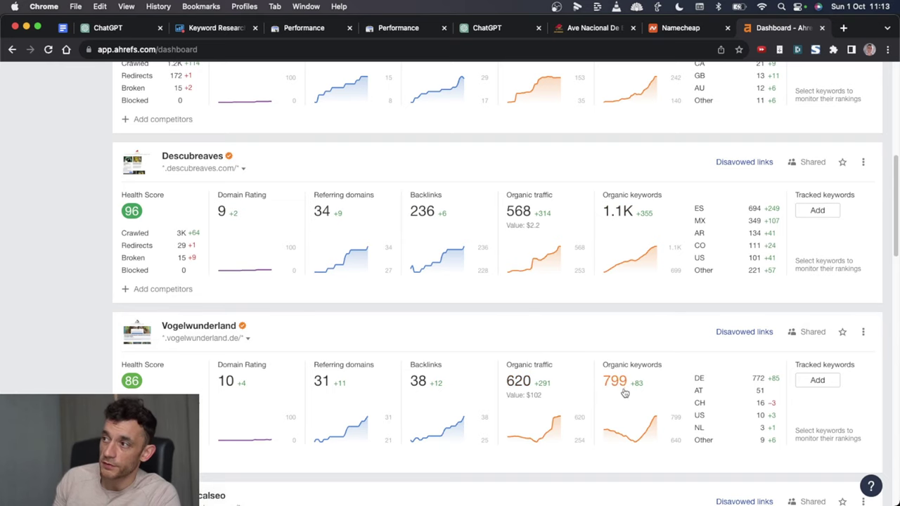
Step: In an incognito window's Google results for "what birds eat worms", find "chipper" on the page and examine the Chipper Birds listings
click(887, 49)
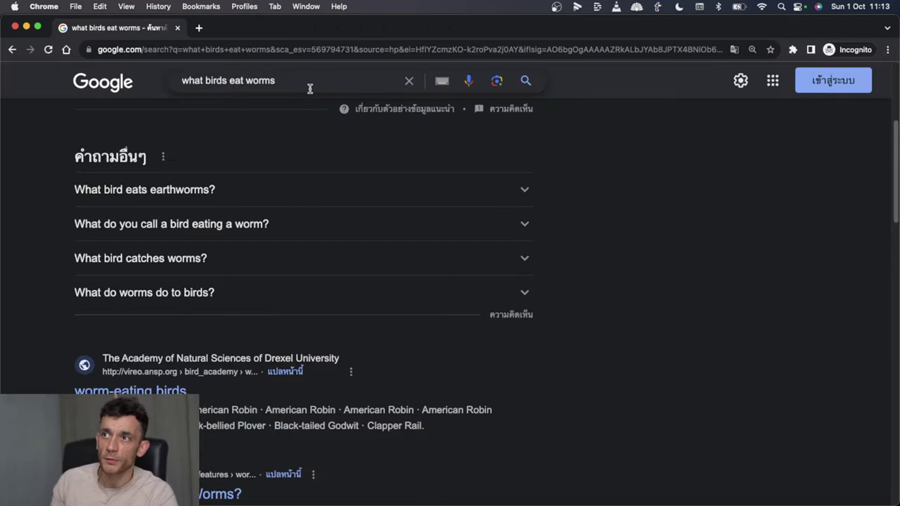
drag(307, 86, 157, 87)
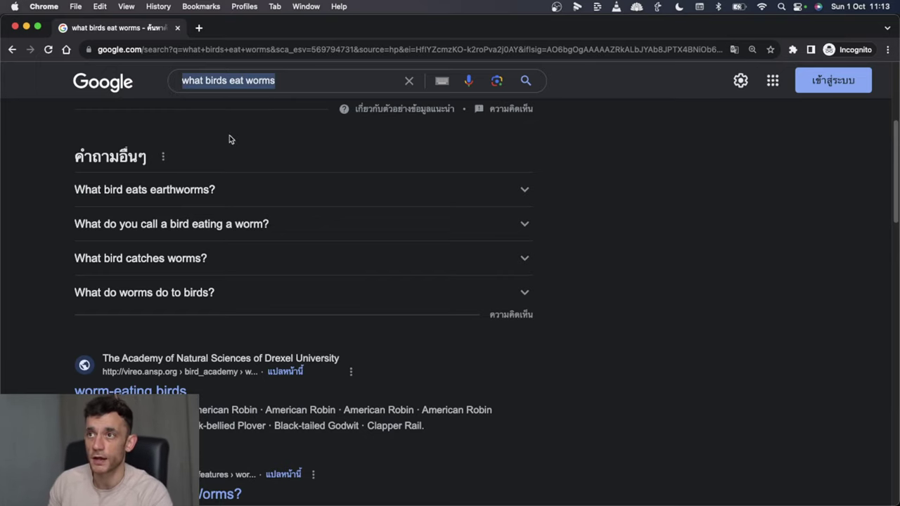
drag(301, 82, 156, 84)
scroll(443, 288, down, 10)
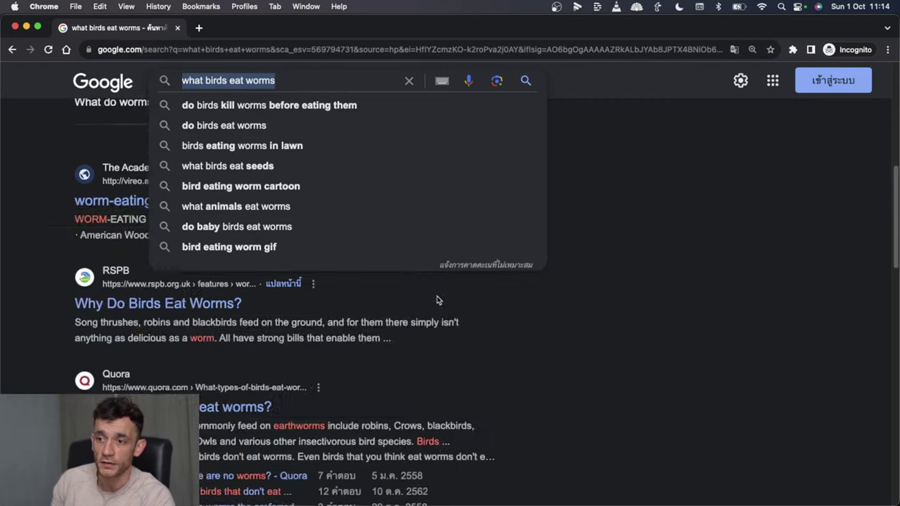
key(cmd+f)
scroll(614, 359, down, 1)
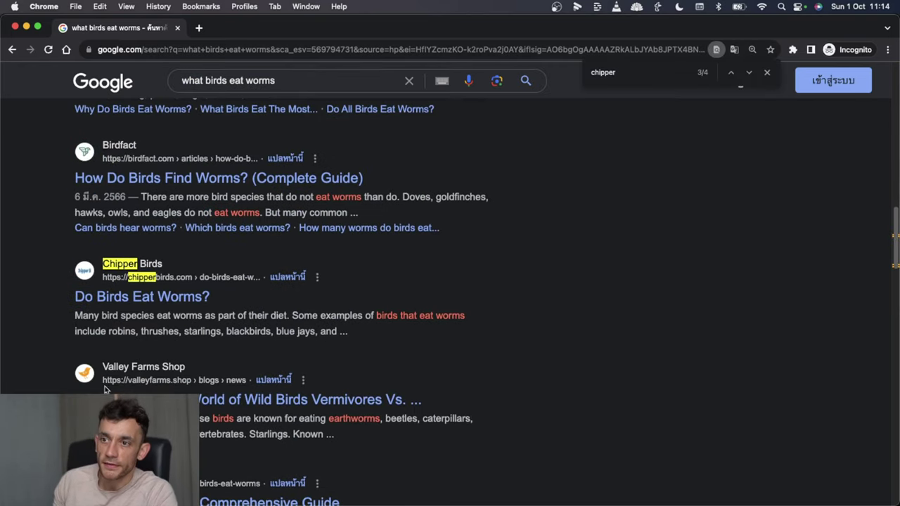
scroll(225, 284, down, 2)
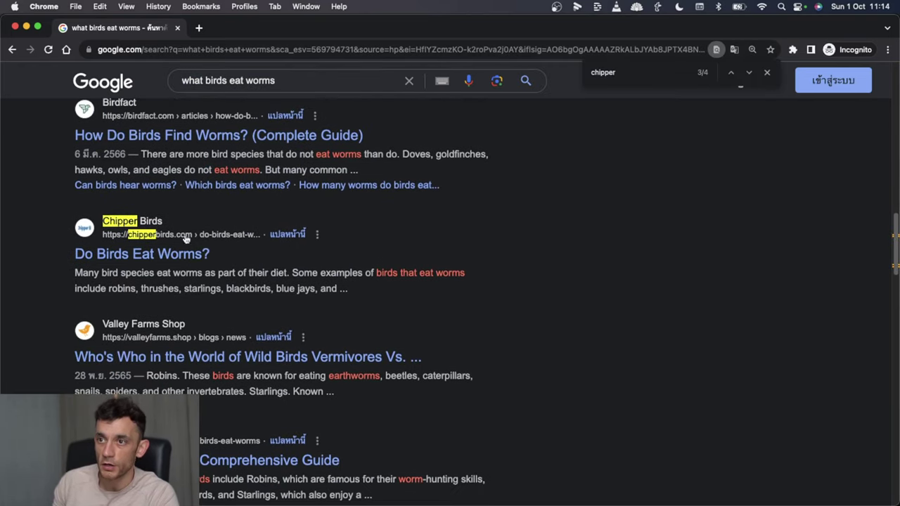
scroll(422, 359, down, 5)
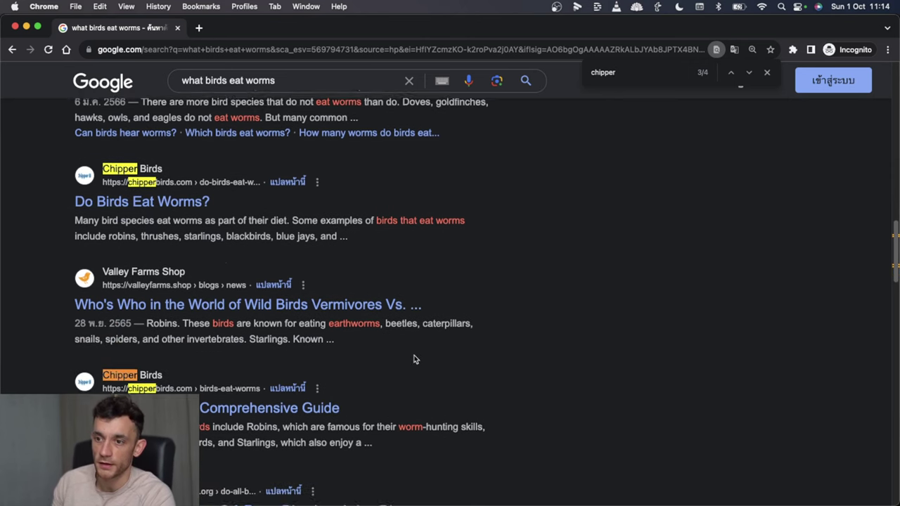
Step: Find "vogel" and "descubre" on the results page, examine where those sites' listings rank, and close the window
text(vogel)
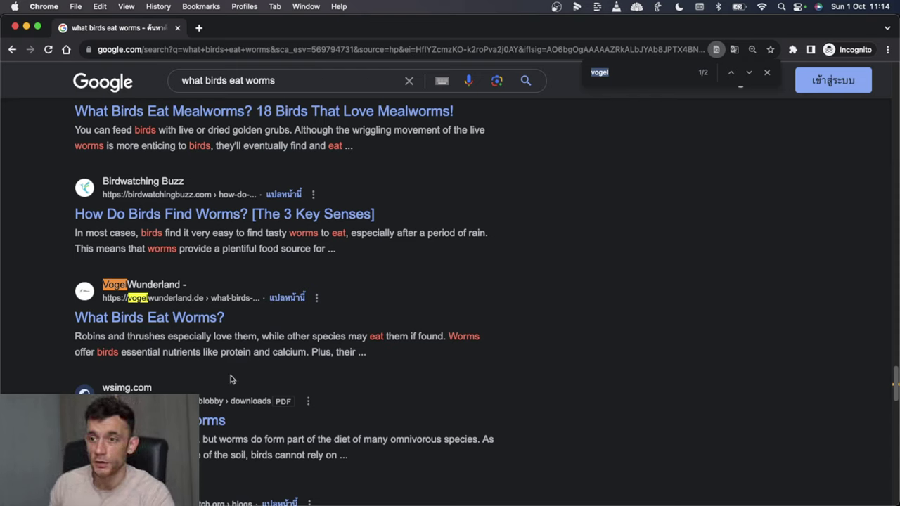
drag(50, 277, 323, 350)
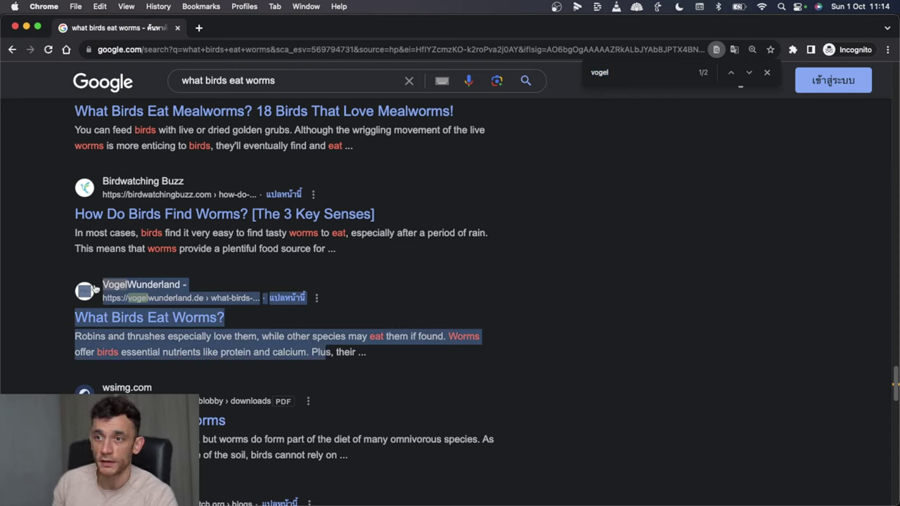
key(cmd+f)
text(descubre)
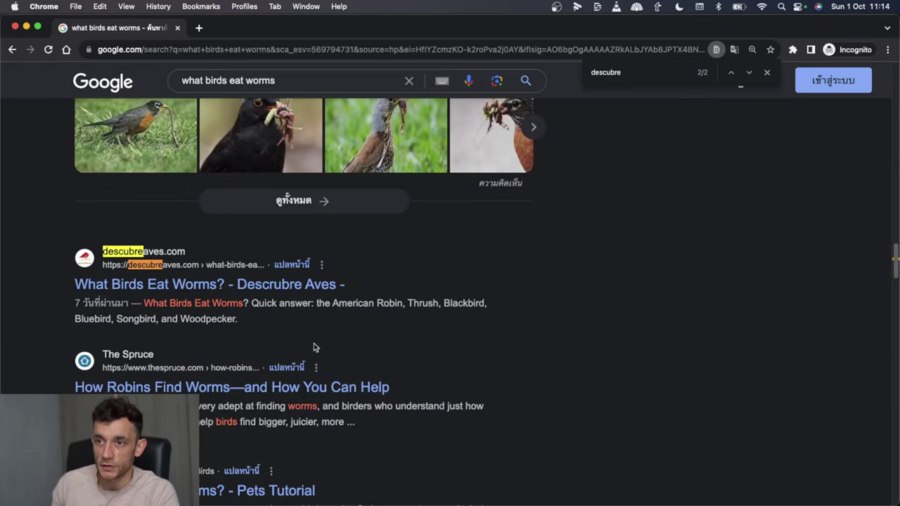
scroll(460, 302, up, 6)
scroll(443, 344, down, 3)
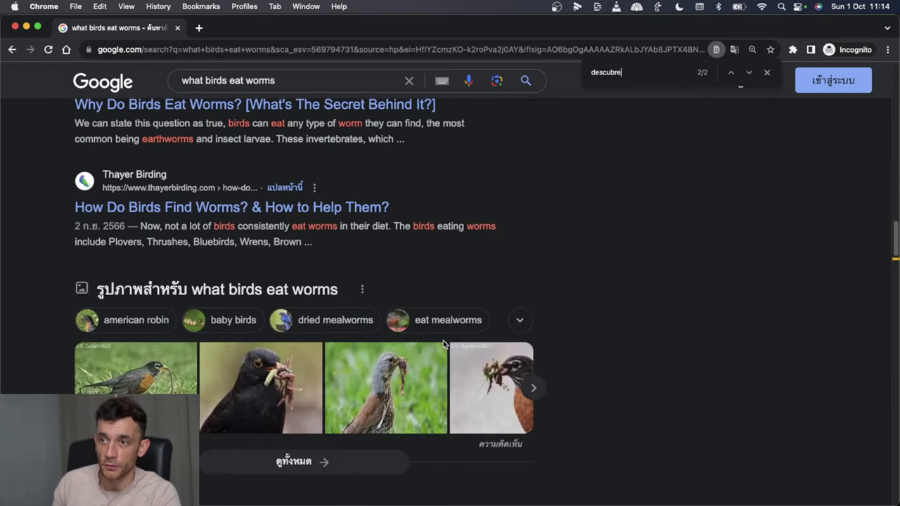
scroll(442, 419, down, 5)
scroll(442, 415, up, 4)
key(super+w)
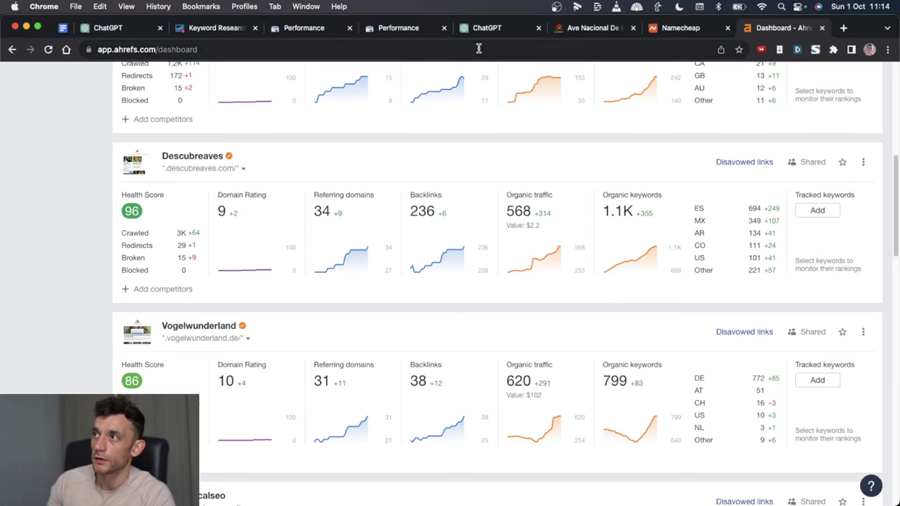
Step: Review the ChatGPT chat on how spiritual websites monetize their traffic, and close it
click(496, 28)
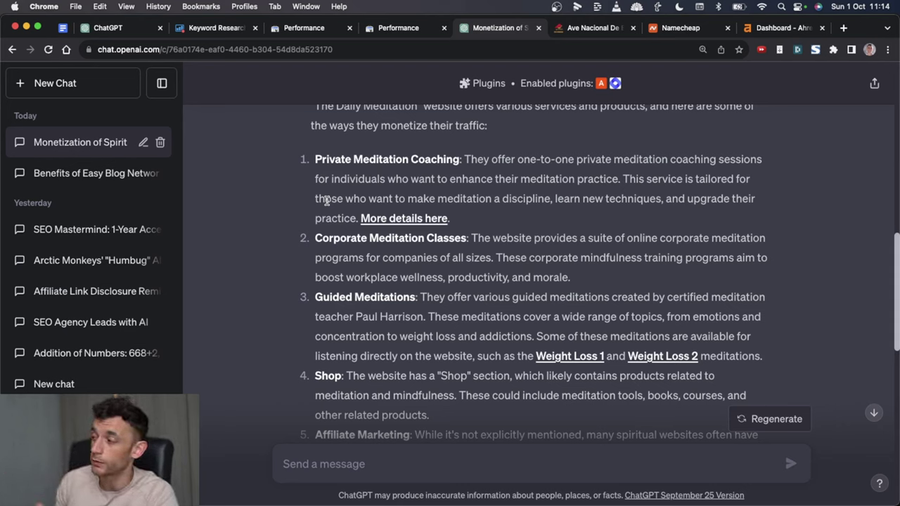
scroll(872, 254, up, 10)
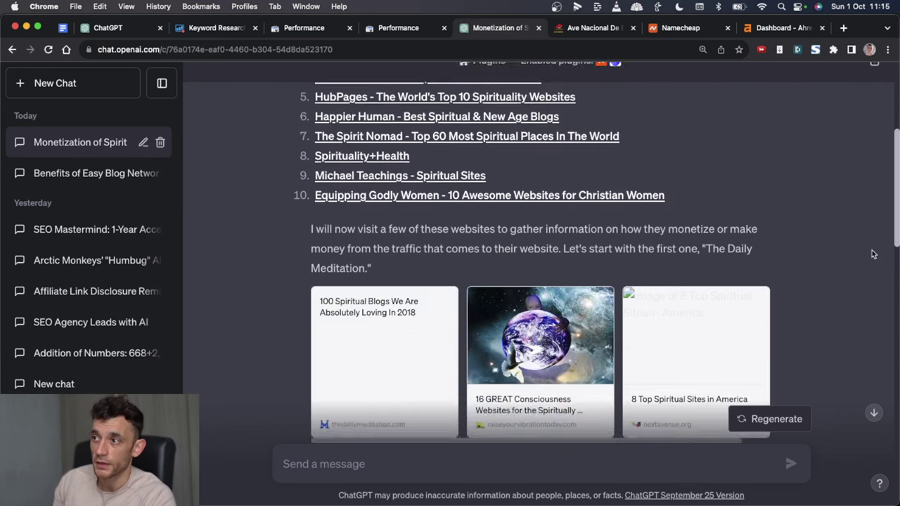
scroll(872, 254, down, 5)
scroll(838, 276, up, 4)
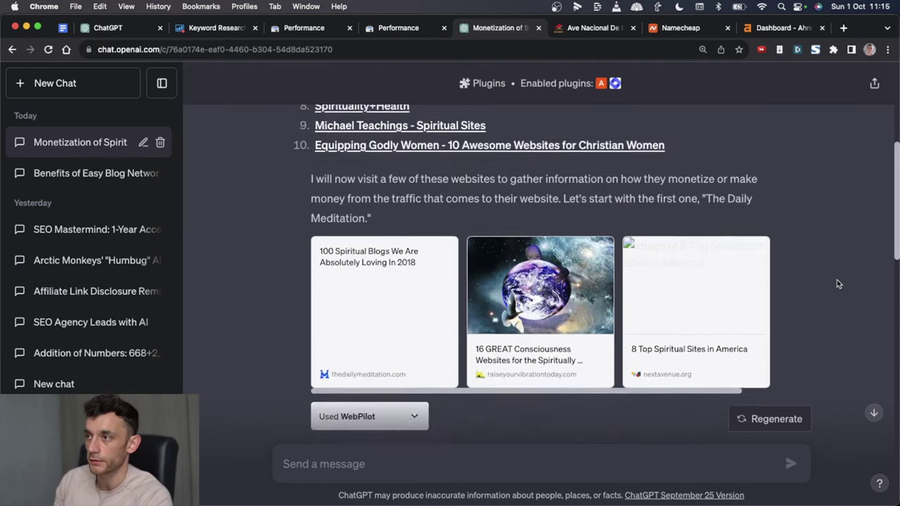
key(super+w)
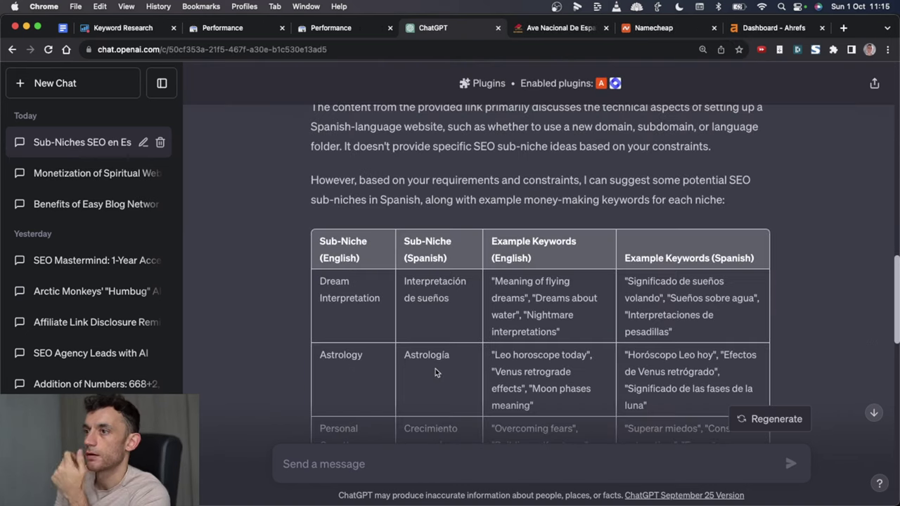
Step: Examine the sub-niches in ChatGPT's Spanish table from Dream Interpretation down to Spirit Animals and Meditation Techniques
drag(326, 282, 384, 306)
scroll(380, 309, down, 4)
click(322, 217)
scroll(353, 337, down, 3)
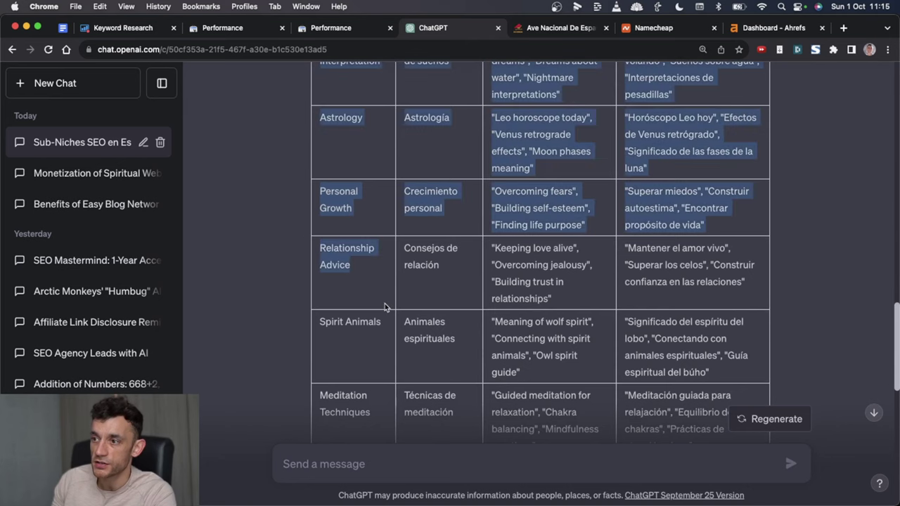
click(335, 338)
drag(327, 331, 457, 348)
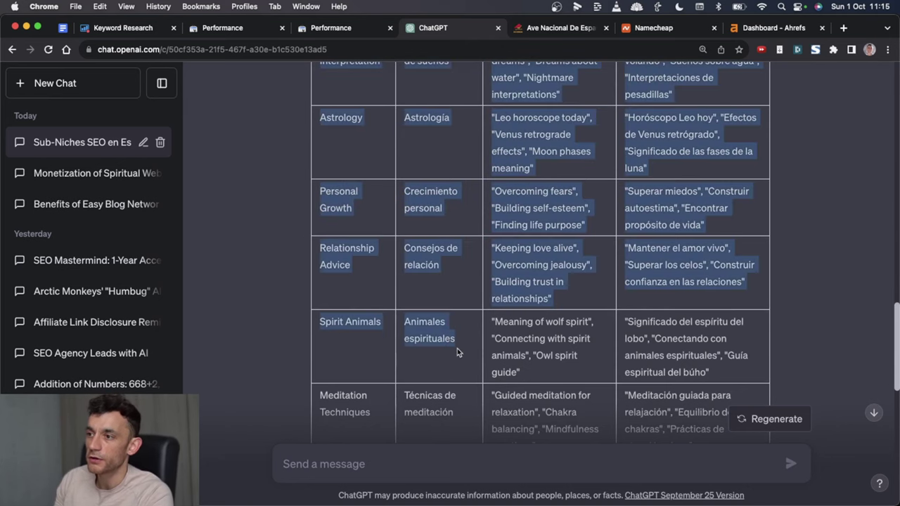
click(345, 343)
scroll(345, 347, down, 2)
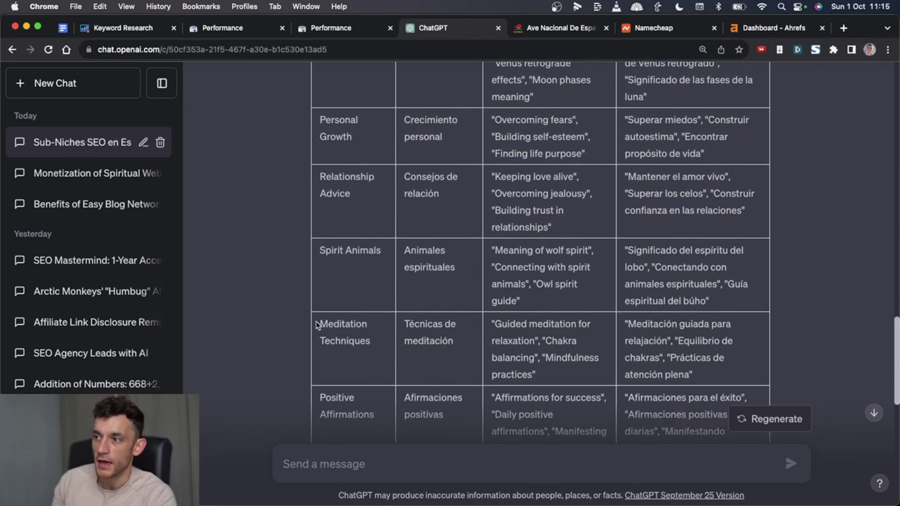
drag(317, 323, 372, 350)
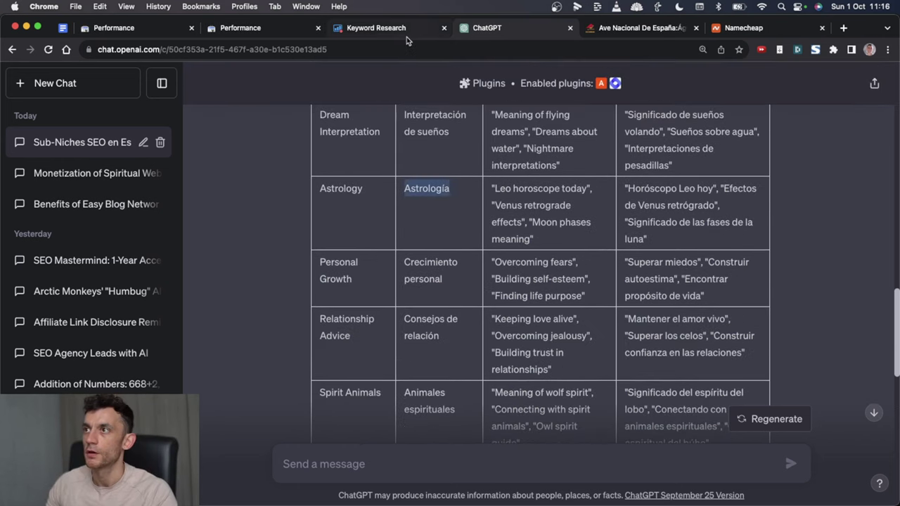
Step: Look up the keyword "Astrología" for Spain in SE Ranking's Keyword Research, checking it against the ChatGPT table
click(406, 35)
text(Astrología)
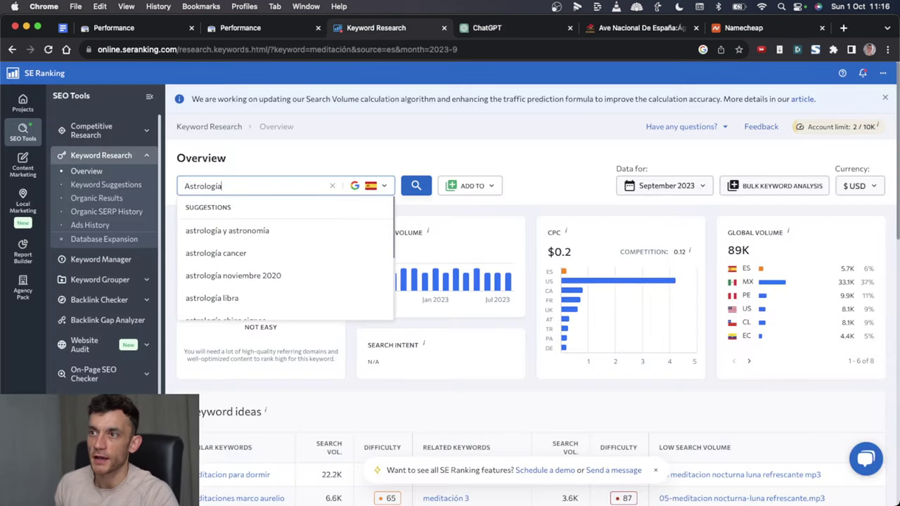
key(Return)
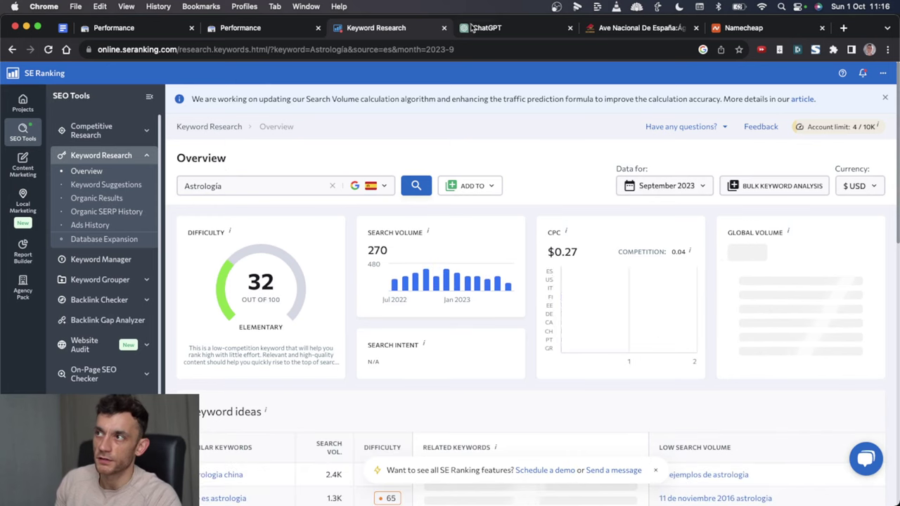
click(480, 33)
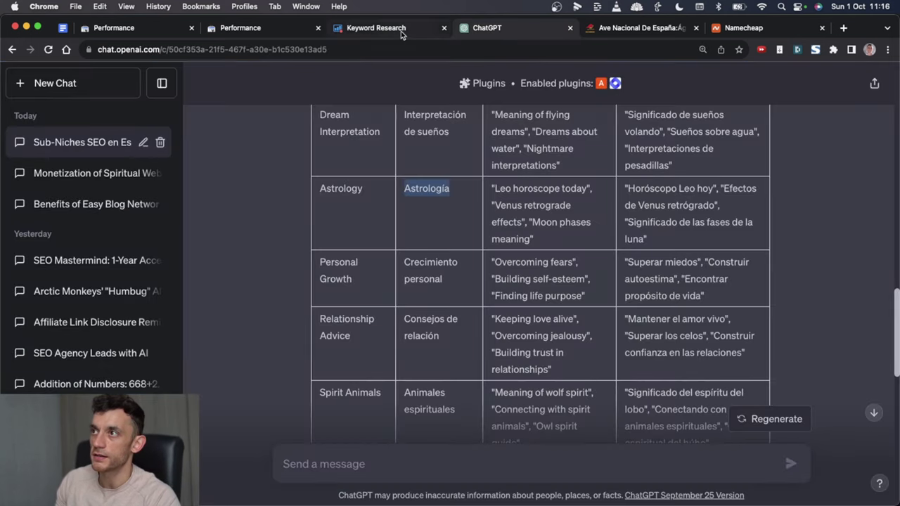
click(394, 28)
Step: Open the detailed report of keywords similar to Astrología and filter it to a maximum difficulty of 10
scroll(324, 295, down, 4)
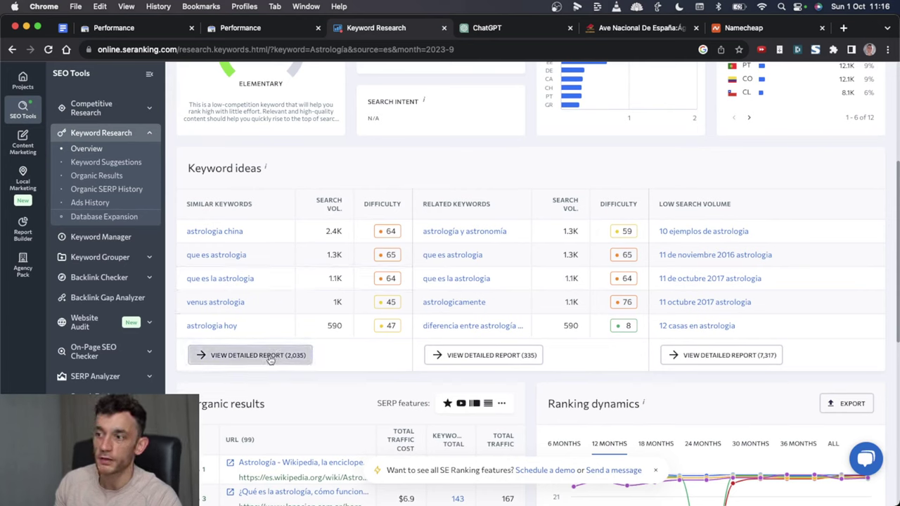
click(262, 357)
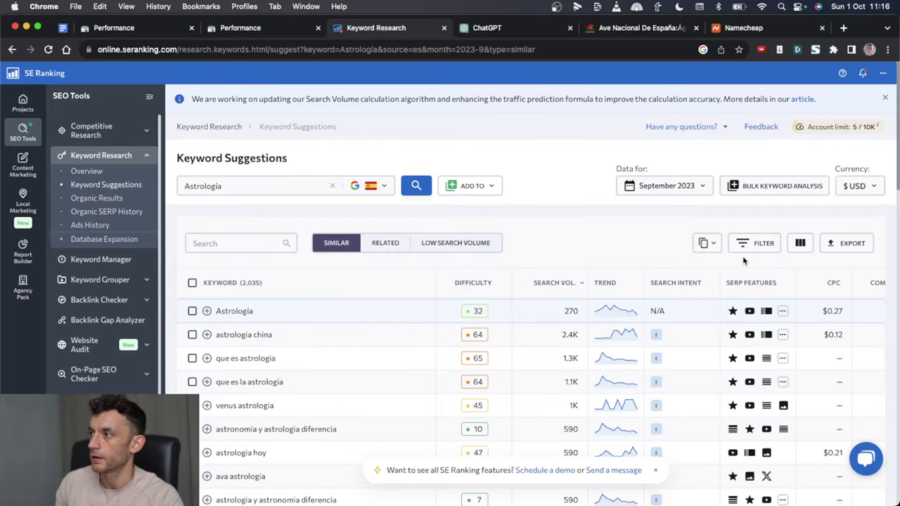
click(262, 301)
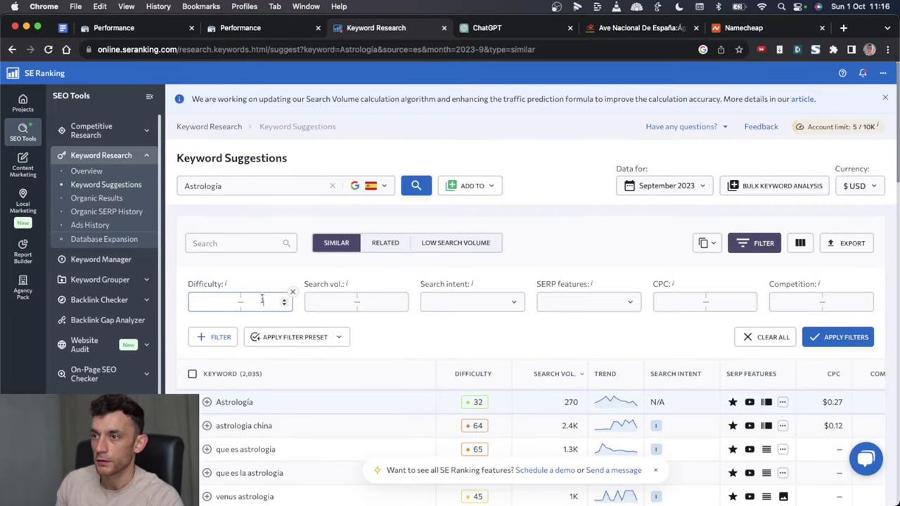
text(10)
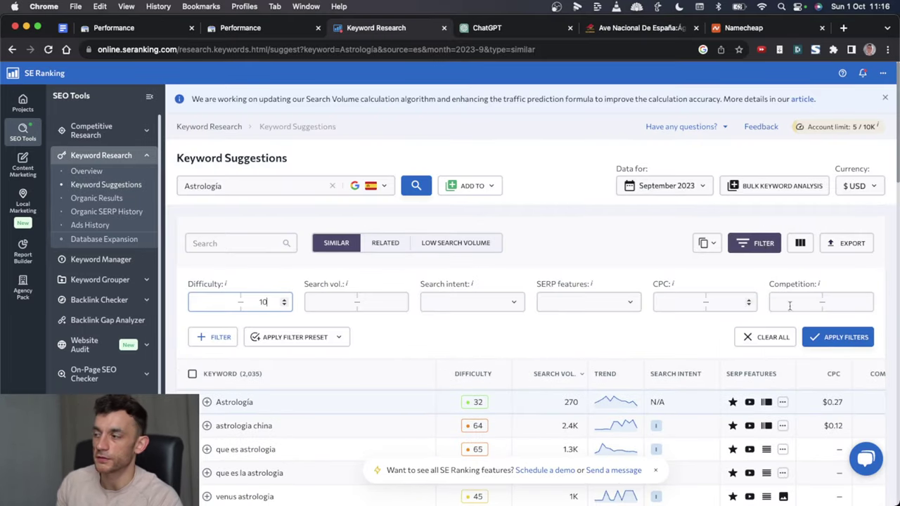
key(Return)
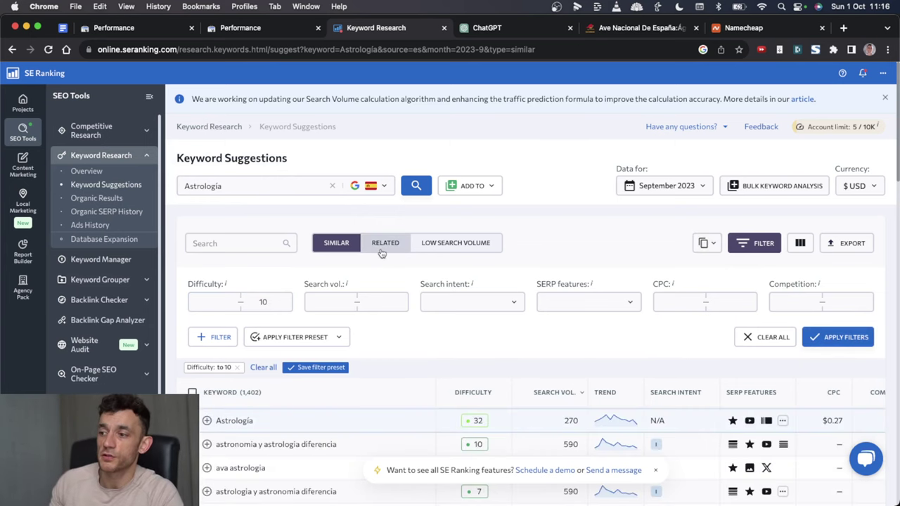
Step: Review the filtered list of astrology keywords for their difficulty and search volume
scroll(407, 197, down, 3)
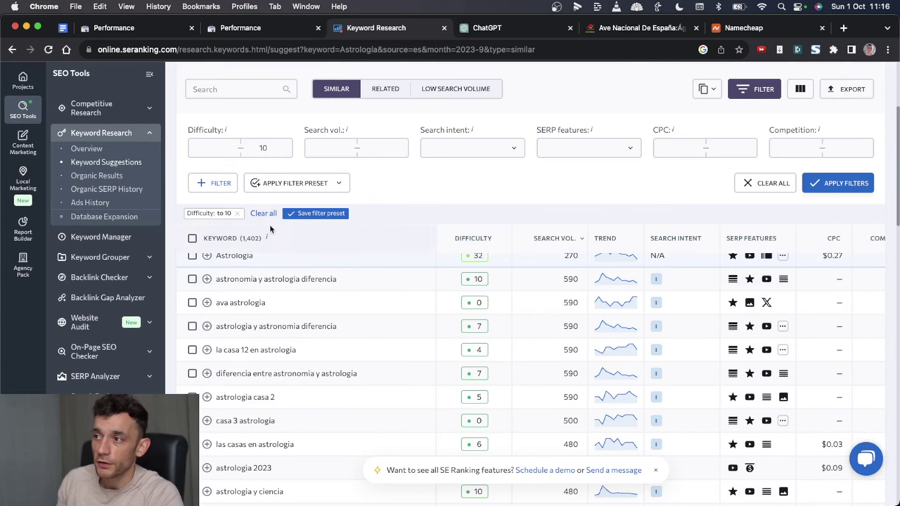
scroll(404, 400, down, 3)
scroll(404, 400, down, 5)
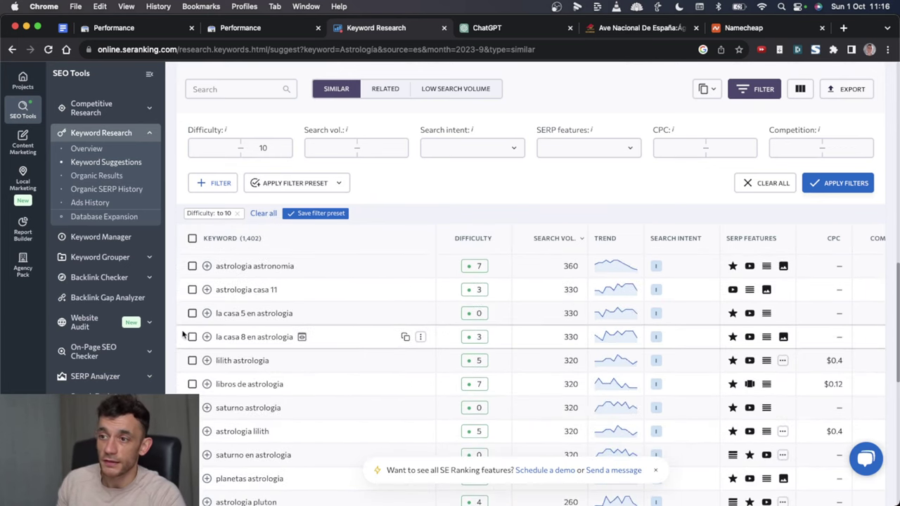
scroll(262, 369, down, 3)
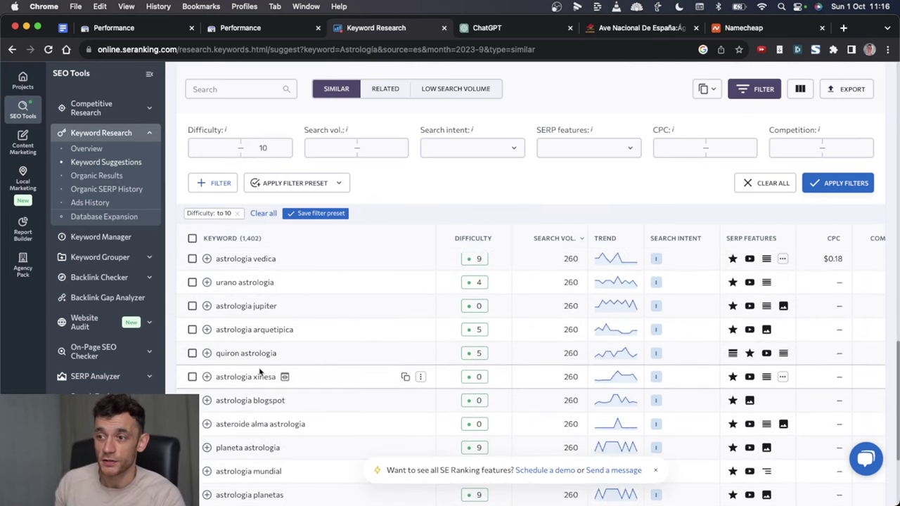
scroll(253, 374, up, 5)
scroll(254, 373, up, 10)
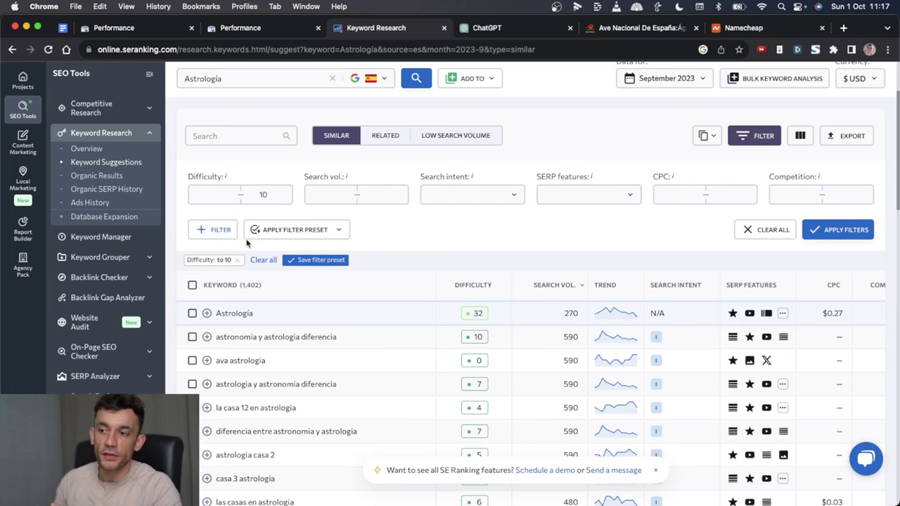
Step: Look through the remaining low-difficulty astrology keywords and compare them with the Spanish sub-niche table in ChatGPT
scroll(296, 337, down, 10)
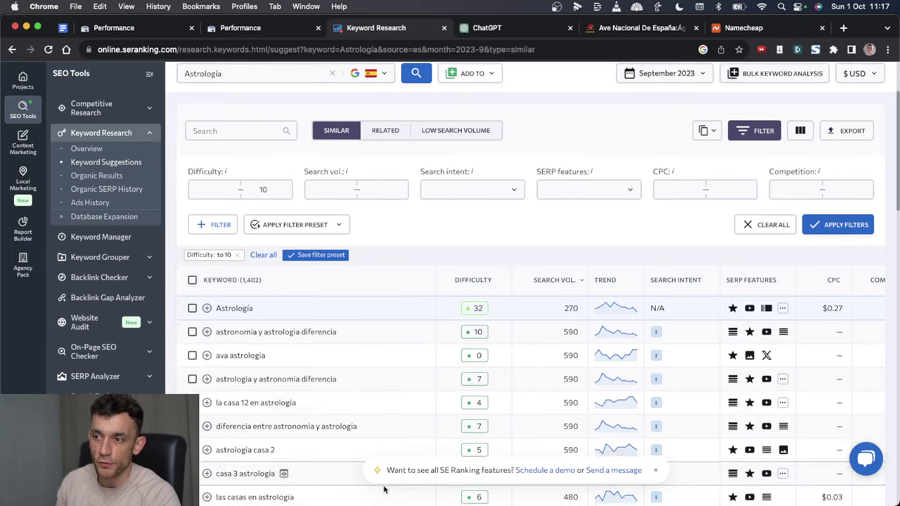
scroll(296, 413, down, 8)
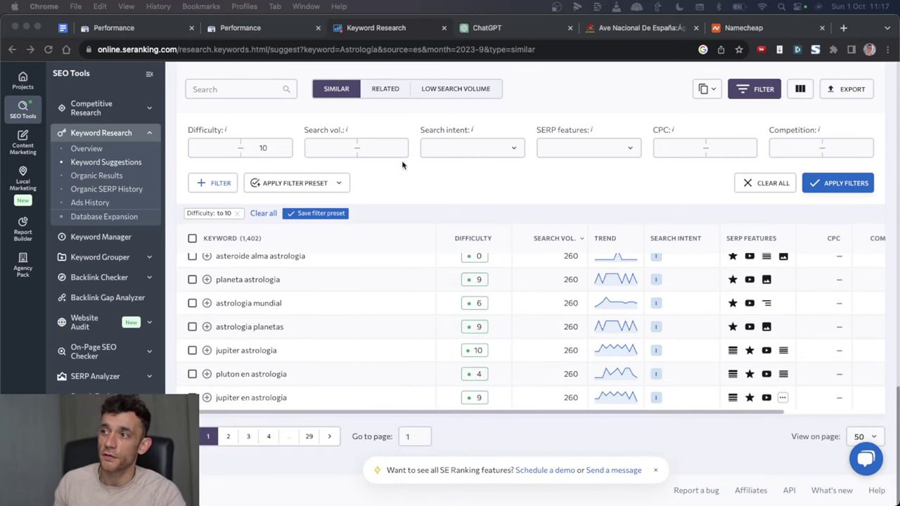
click(441, 201)
drag(490, 32, 304, 29)
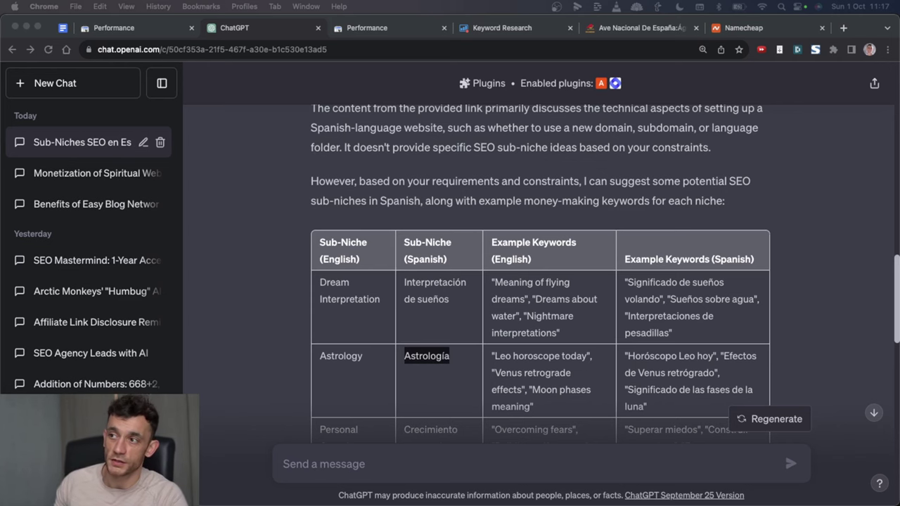
scroll(341, 251, up, 5)
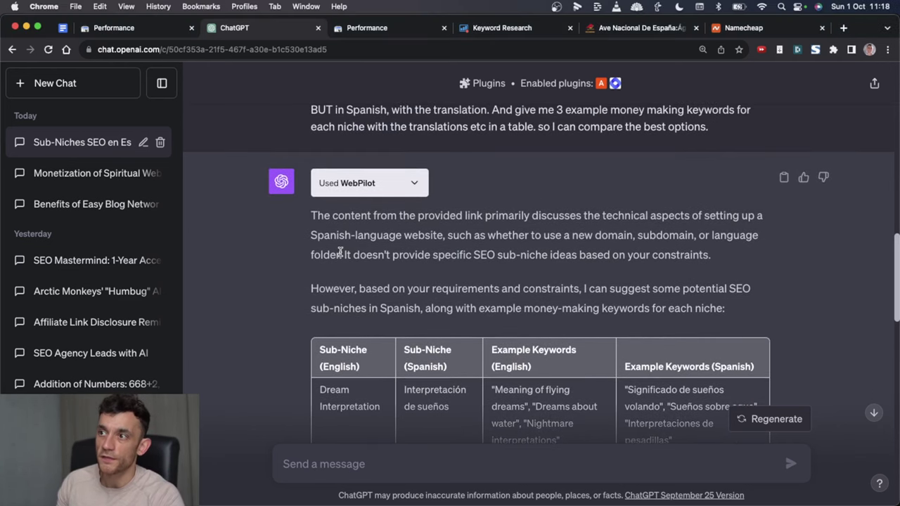
scroll(538, 335, down, 12)
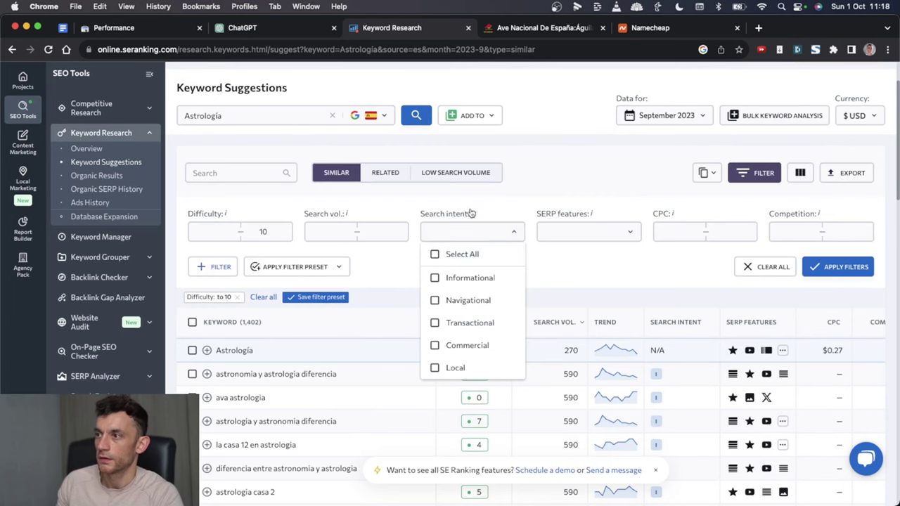
Step: Filter the Astrología keyword suggestions in SE Ranking to informational search intent and apply the filter
click(472, 232)
click(472, 231)
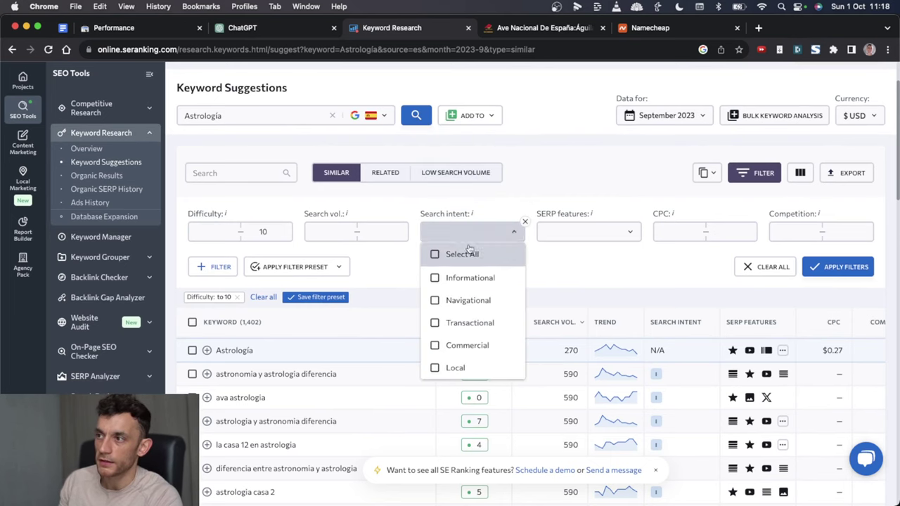
click(464, 278)
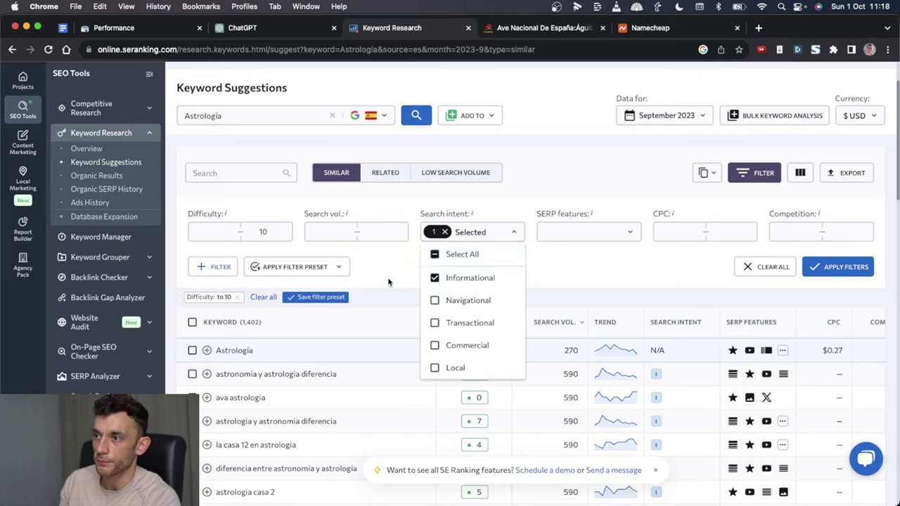
click(388, 284)
click(849, 265)
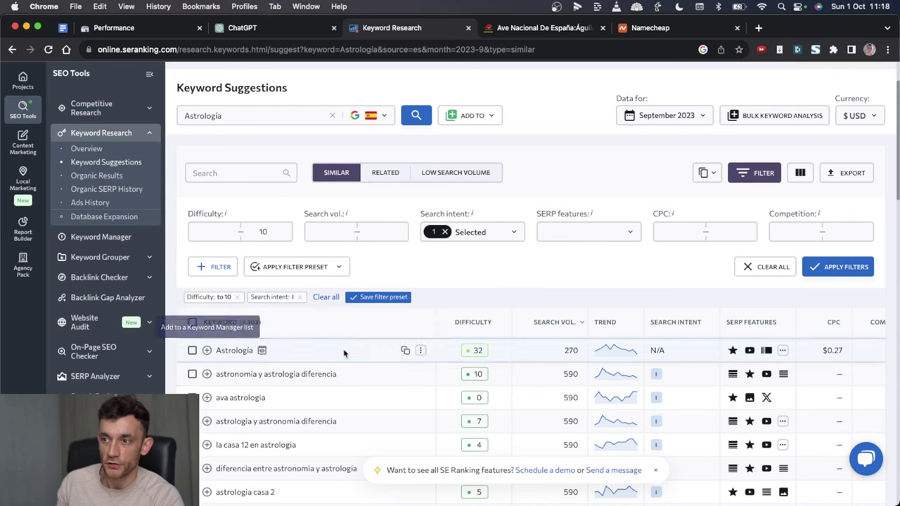
Step: Examine the informational astrology keywords for their difficulty and search volume
scroll(344, 353, down, 10)
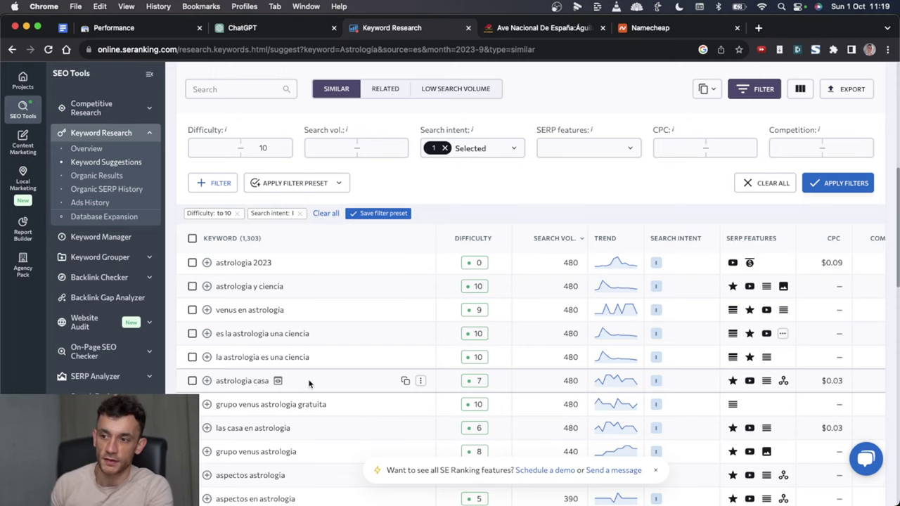
scroll(309, 383, down, 4)
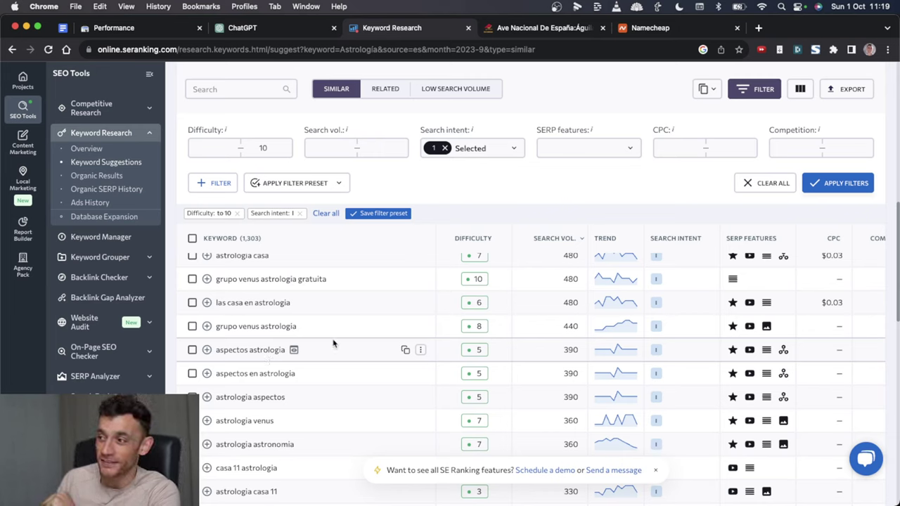
drag(334, 345, 220, 355)
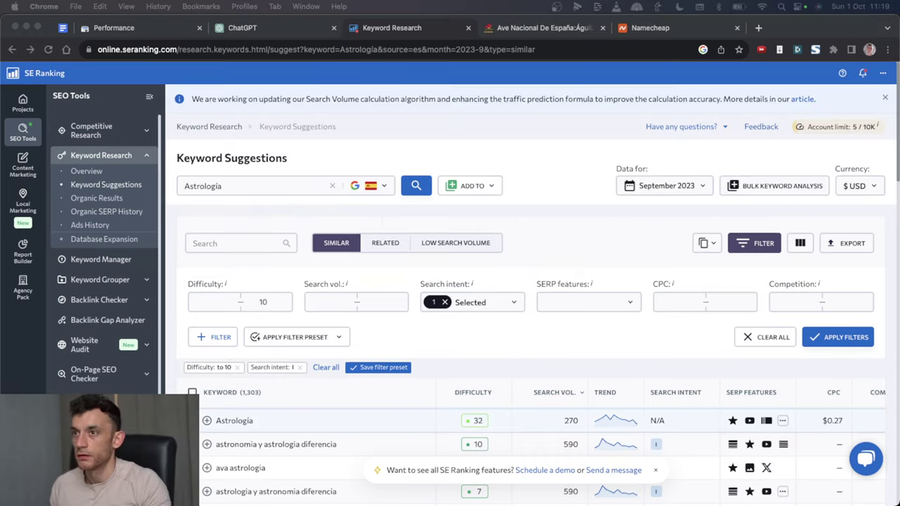
right_click(677, 204)
click(603, 212)
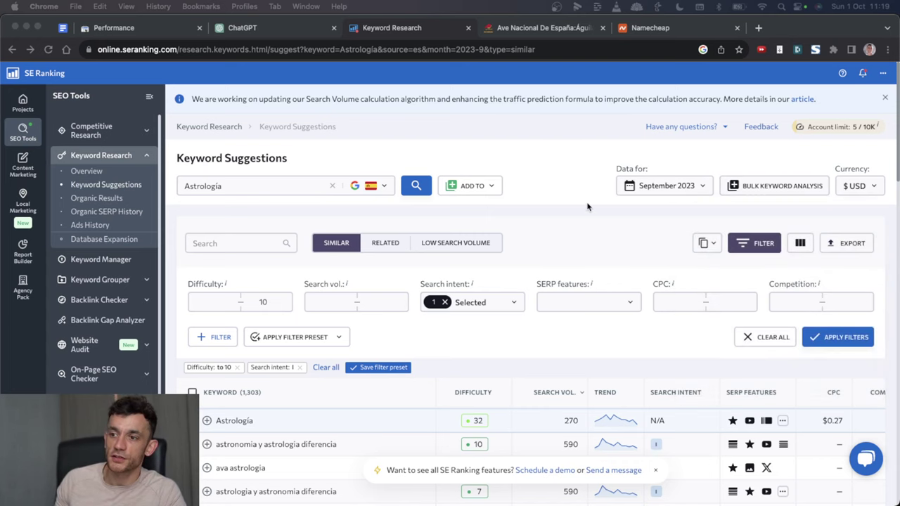
click(404, 20)
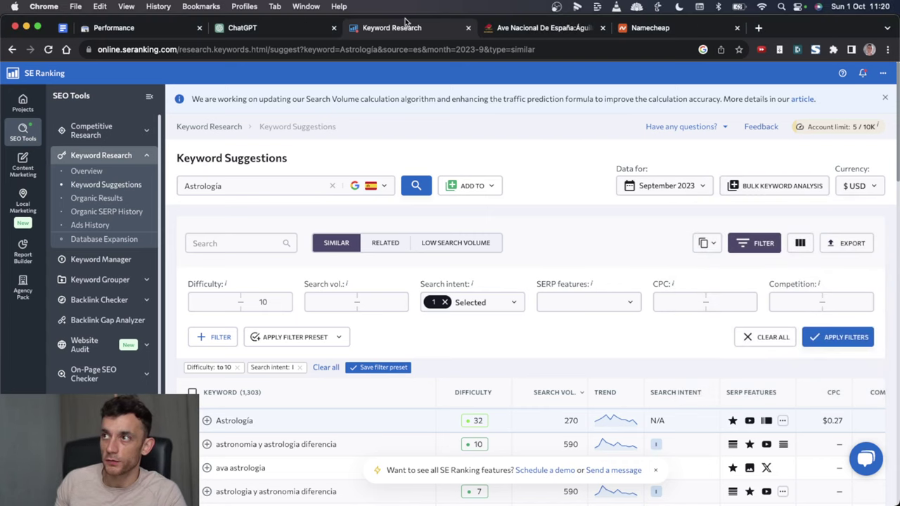
Step: Switch to ChatGPT and send the prompt "Give me 10 domain name ideas relevant to the topic of Astrología"
click(277, 28)
scroll(345, 341, down, 10)
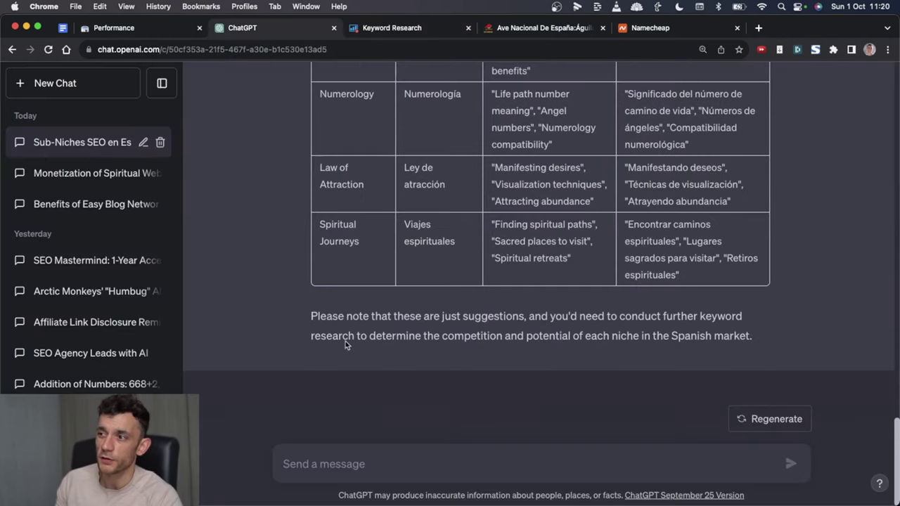
click(371, 448)
text(Give me 10 domain name ideas relevant to the topic)
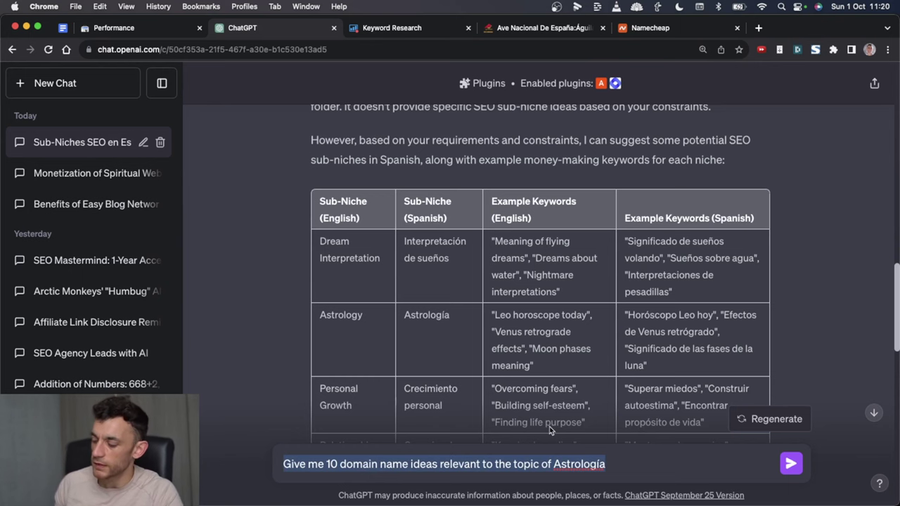
key(super+equal)
key(super+equal)
click(553, 436)
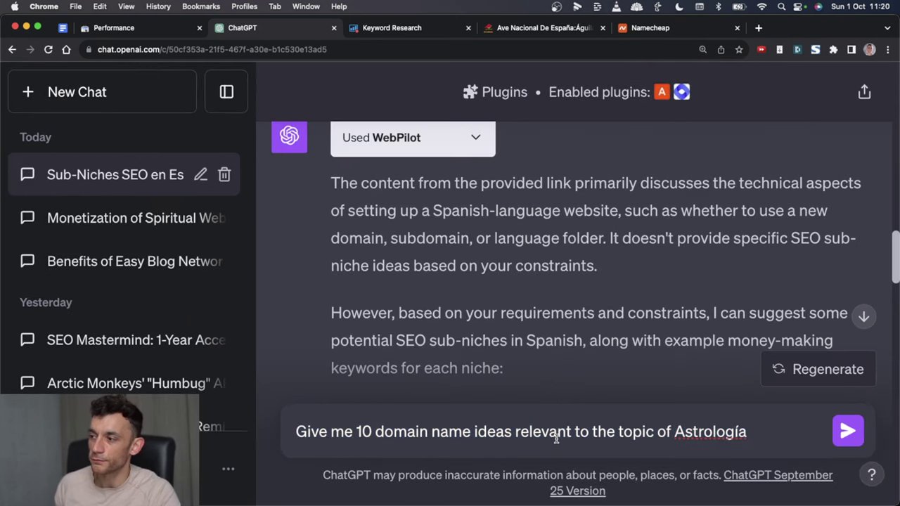
key(Return)
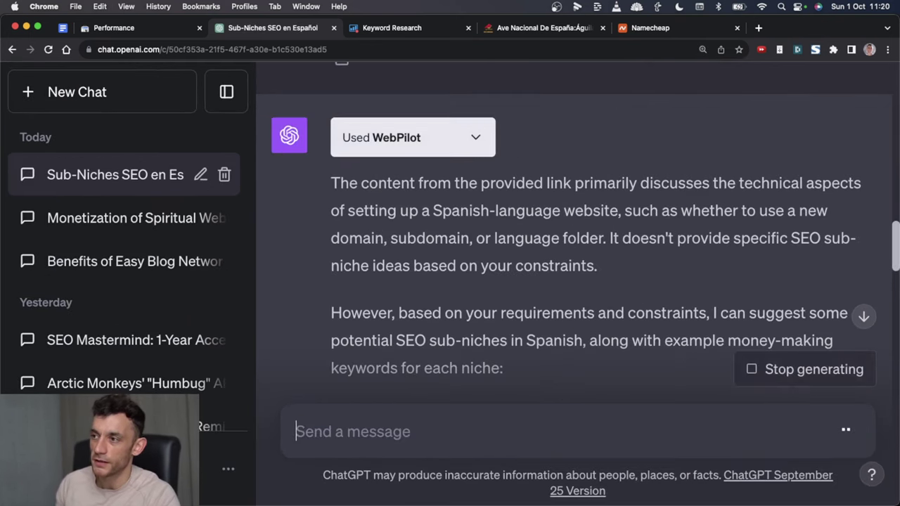
Step: Read through ChatGPT's domain name suggestions and pick out AstroConsejos
key(super+0)
drag(341, 319, 434, 305)
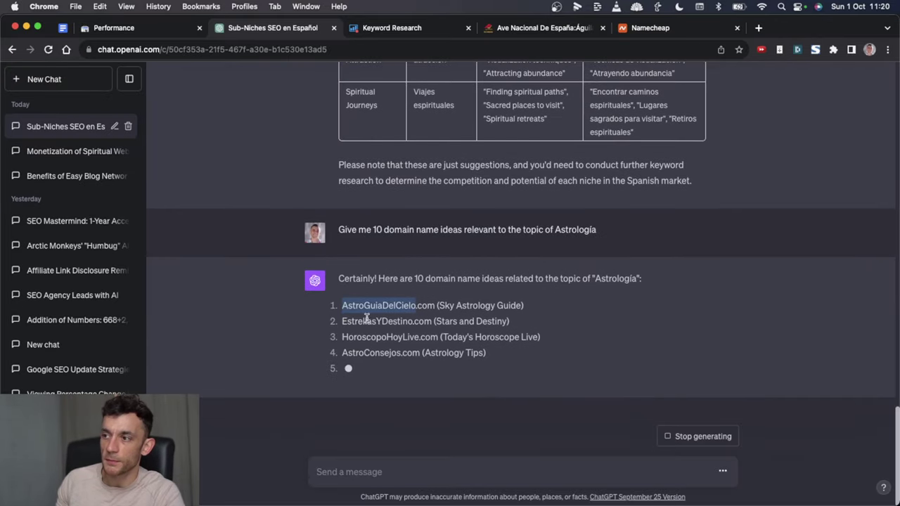
drag(527, 305, 357, 303)
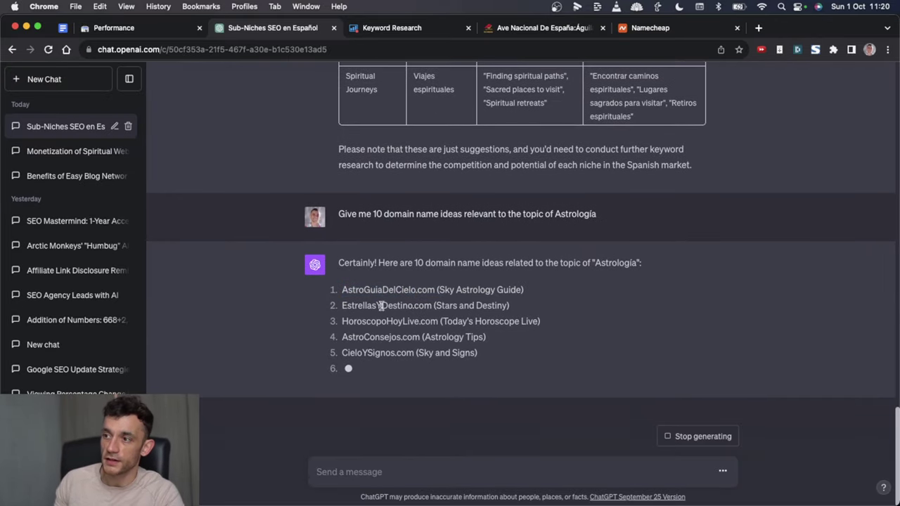
double_click(380, 323)
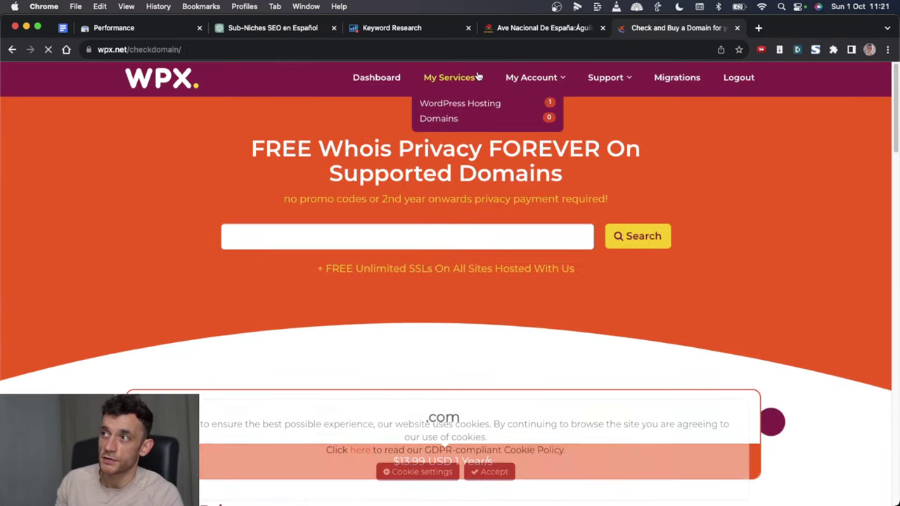
Step: Search for the domain AstroConsejos.com in WPX's domain checker
click(444, 236)
text(AstroConsejos)
text(.com)
key(Return)
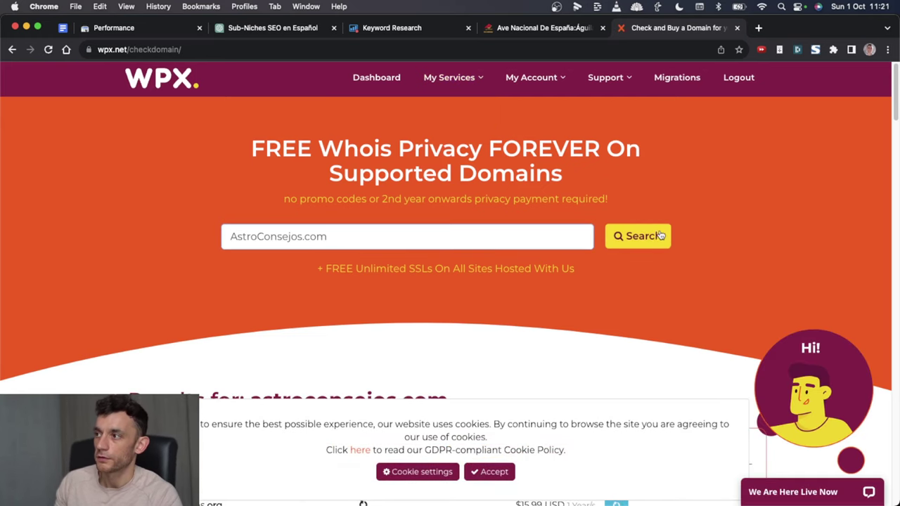
click(661, 237)
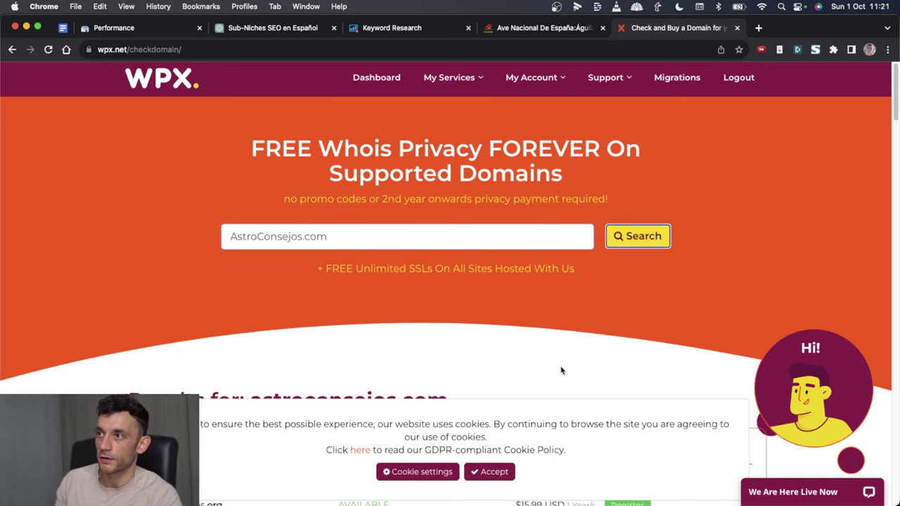
Step: Check the availability and one-year price of astroconsejos.com in the domain results
scroll(561, 370, down, 5)
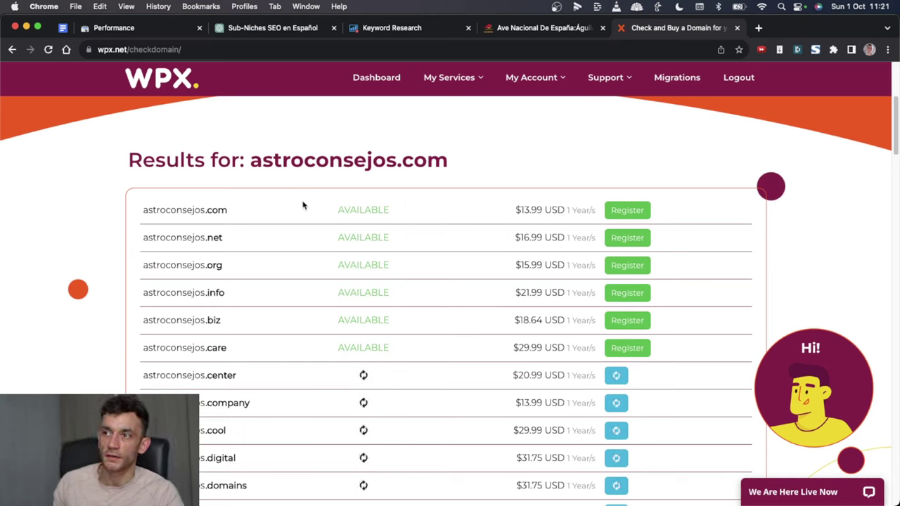
triple_click(367, 210)
click(367, 209)
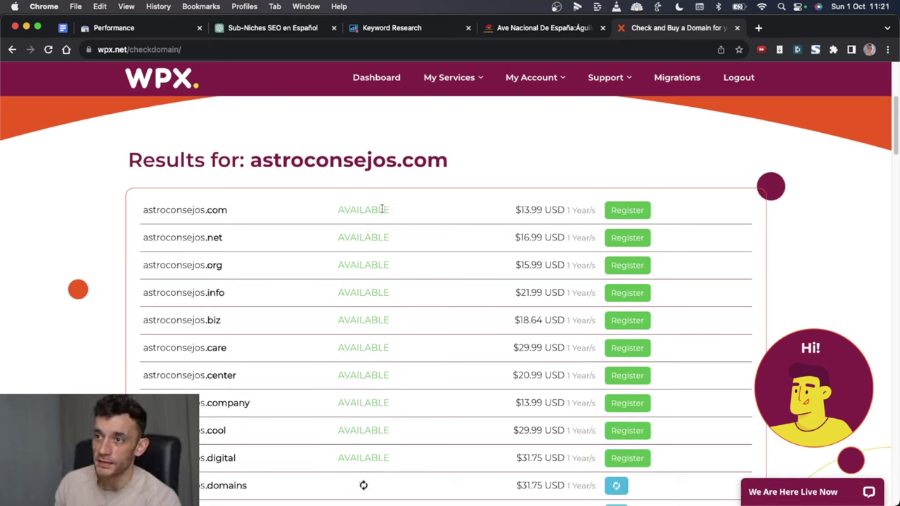
drag(515, 210, 592, 210)
click(590, 209)
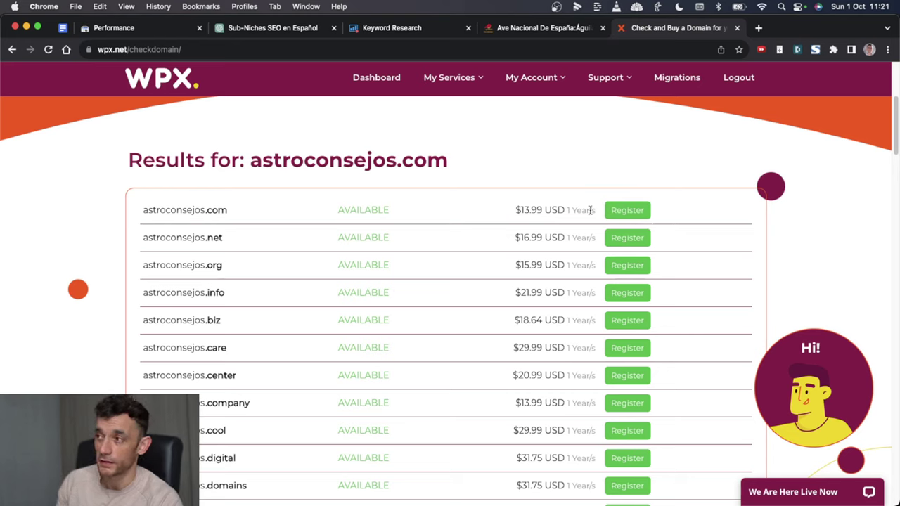
Step: Add astroconsejos.com to the cart for one year, continue to the order page and review the client and order details
click(631, 215)
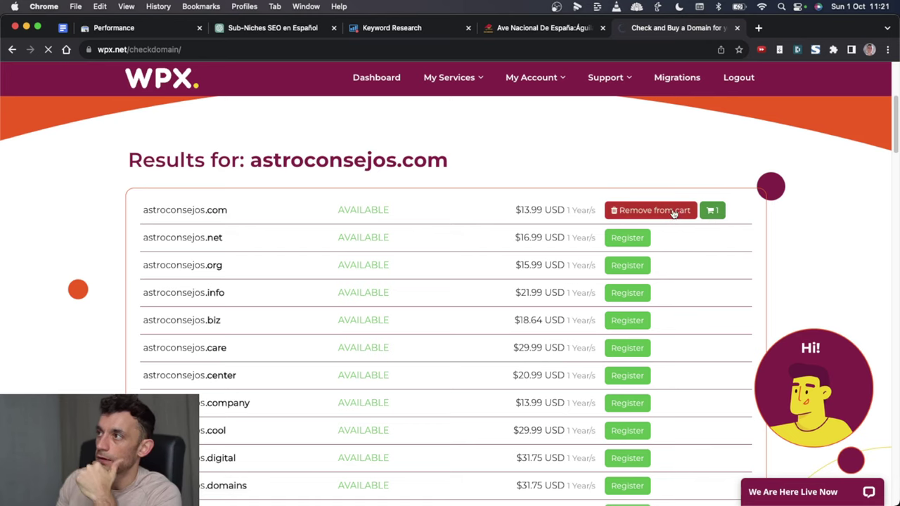
click(712, 210)
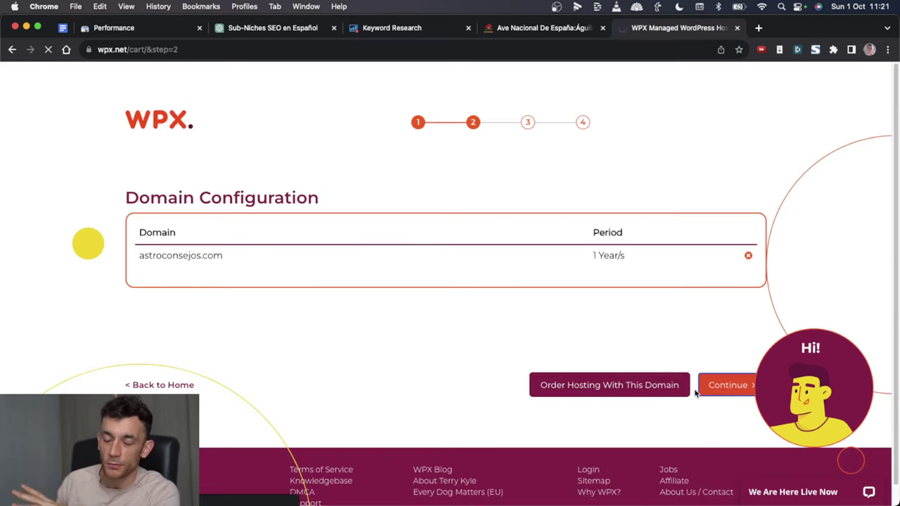
scroll(605, 355, down, 5)
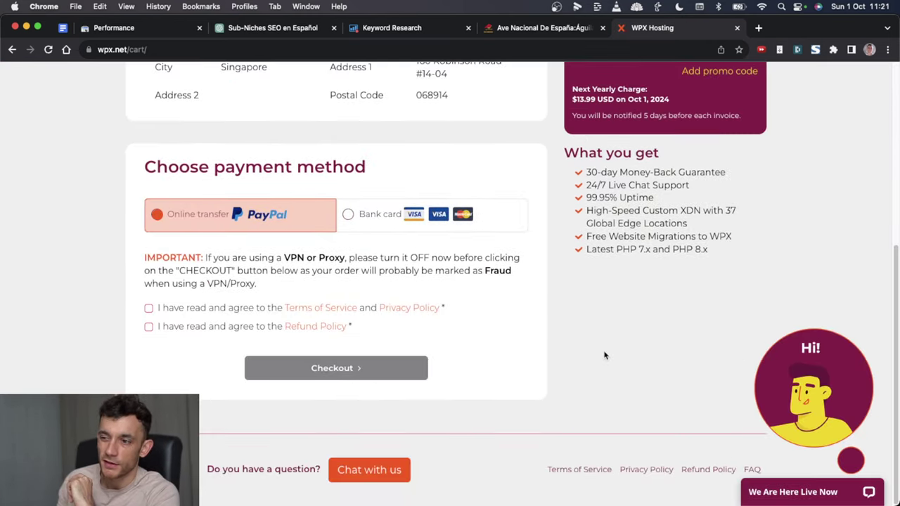
scroll(604, 355, up, 2)
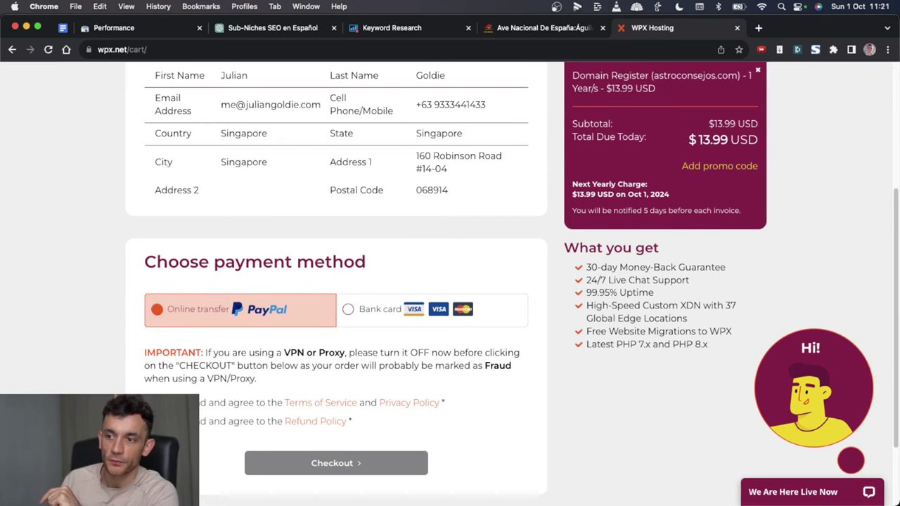
scroll(314, 336, up, 3)
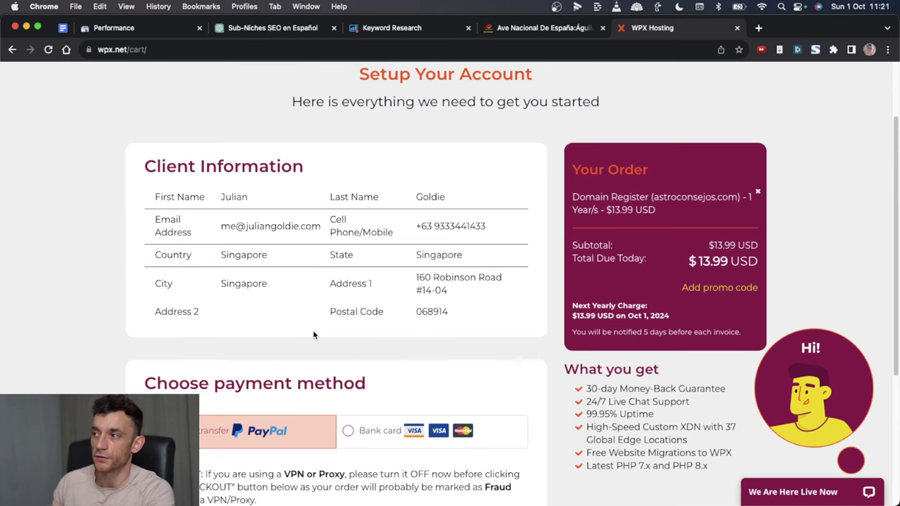
Step: Choose bank card payment, agree to the Terms of Service, Privacy Policy and Refund Policy, and check out the domain order
click(348, 430)
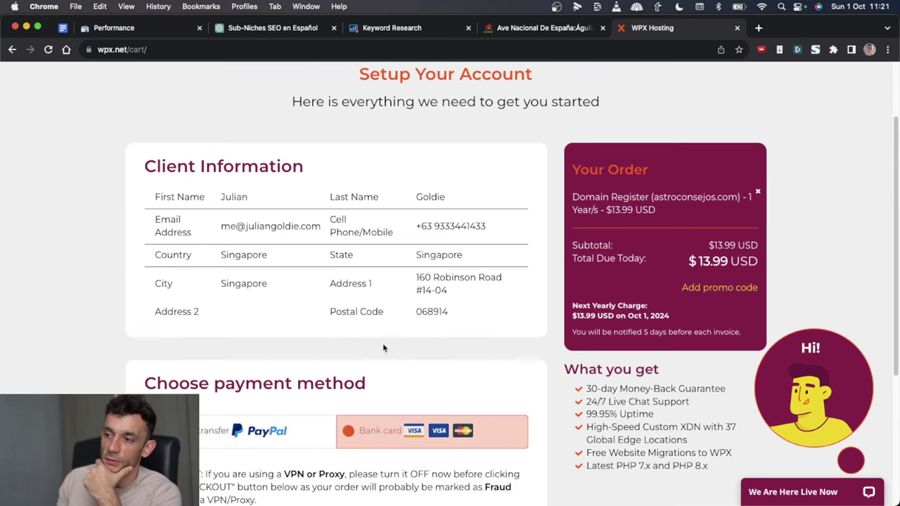
scroll(390, 355, down, 5)
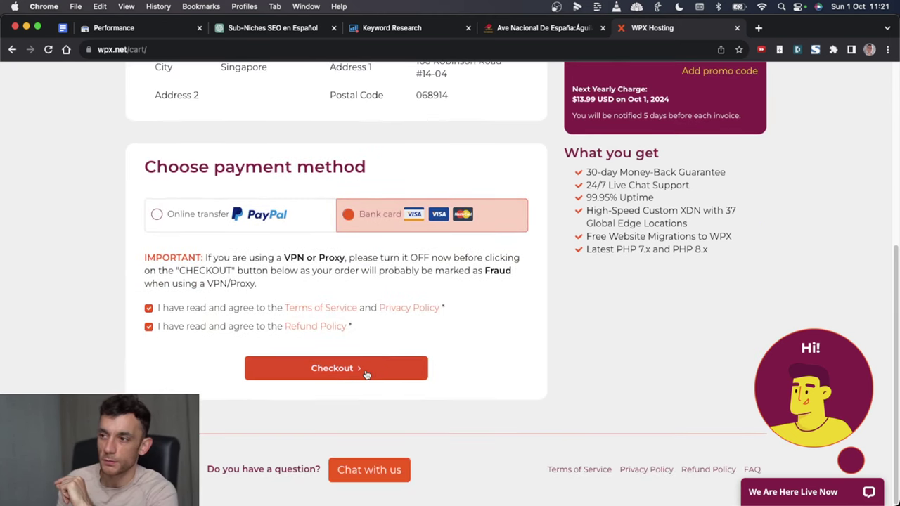
click(366, 374)
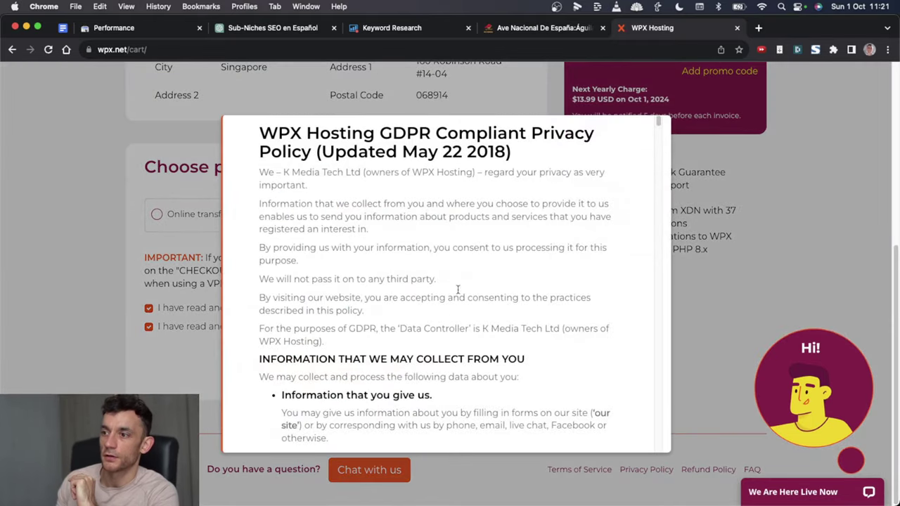
scroll(464, 281, down, 20)
click(597, 426)
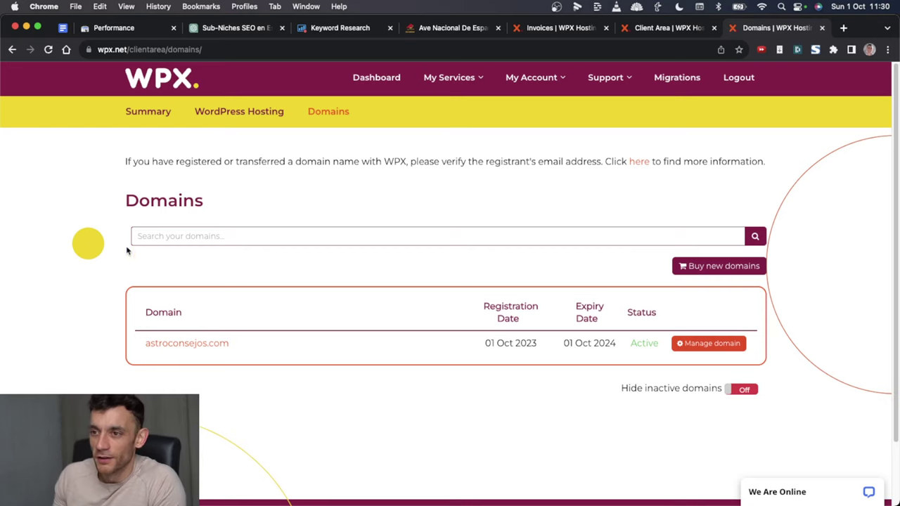
Step: Check the astroconsejos.com entry in WPX's Domains list for its registration date, expiry date and status
drag(108, 304, 664, 351)
click(708, 84)
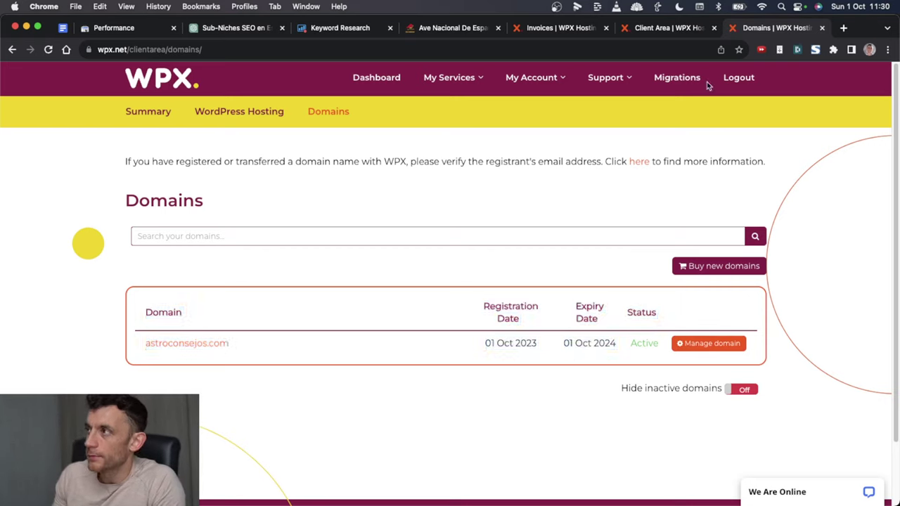
Step: Close the WPX Client Area and Invoices pages, keeping the Domains page open
click(714, 28)
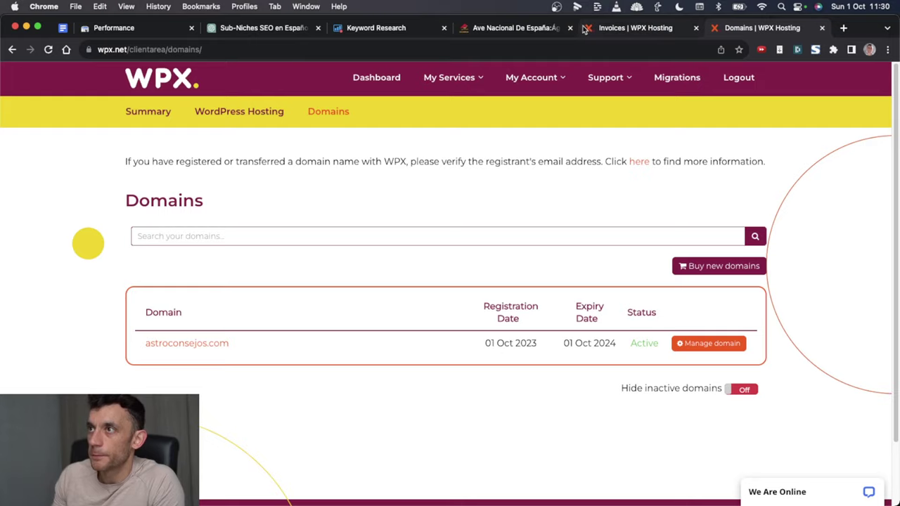
click(618, 28)
Step: Review SE Ranking's similar keyword suggestions for Astrología, filtered to difficulty up to 10 and informational intent
click(340, 27)
scroll(450, 415, down, 10)
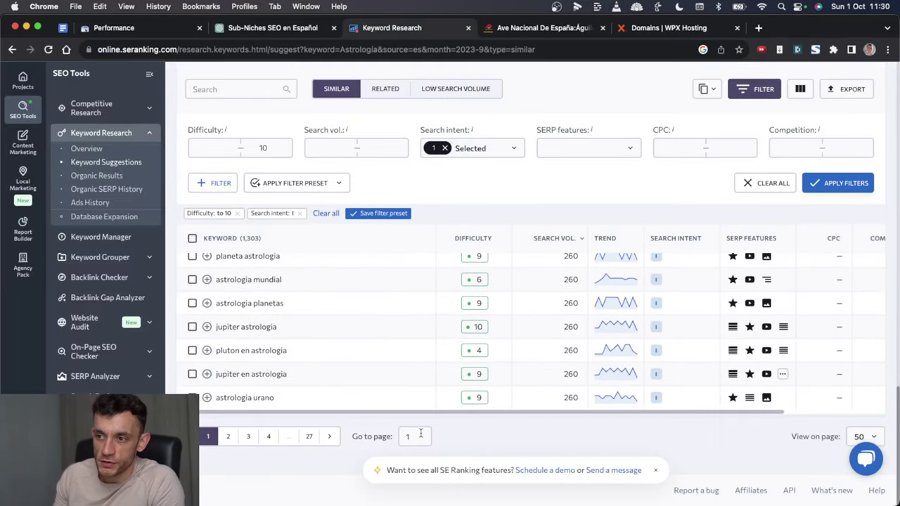
scroll(466, 394, up, 5)
scroll(466, 419, up, 10)
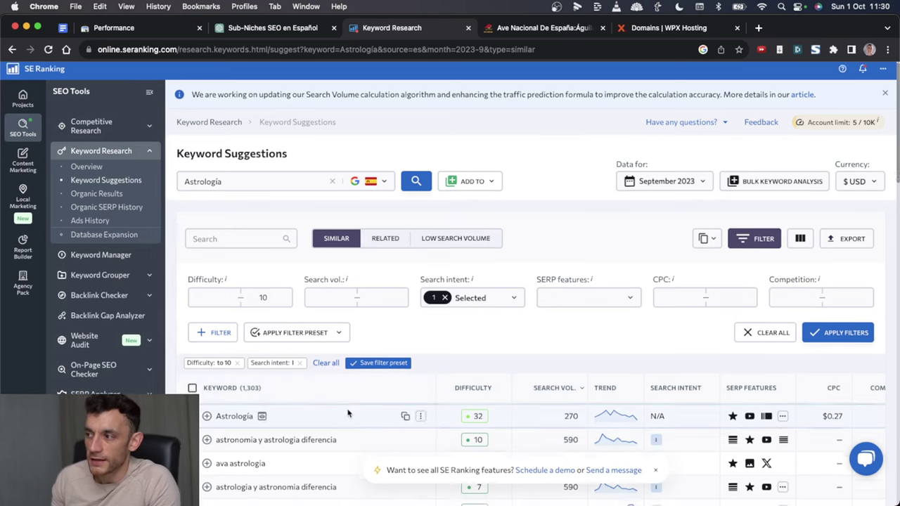
scroll(365, 422, down, 15)
scroll(284, 316, up, 3)
scroll(277, 371, down, 3)
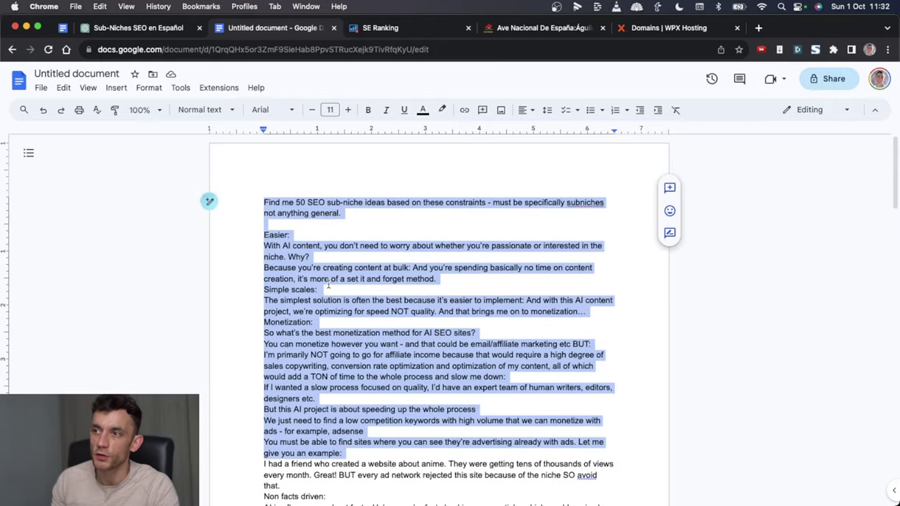
Step: Read through the 50 SEO sub-niche ideas prompt in the Google Docs document, including its Spanish translation and keyword table request
click(357, 279)
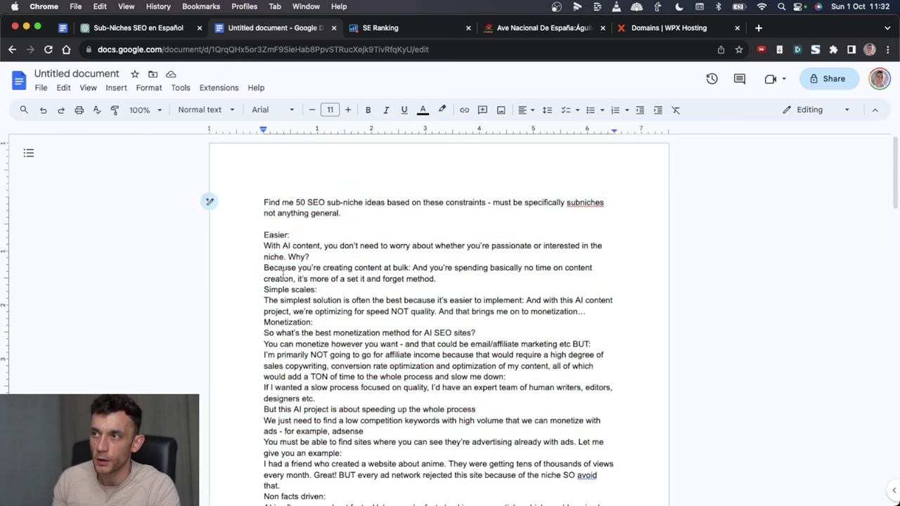
scroll(436, 316, down, 5)
scroll(436, 316, up, 5)
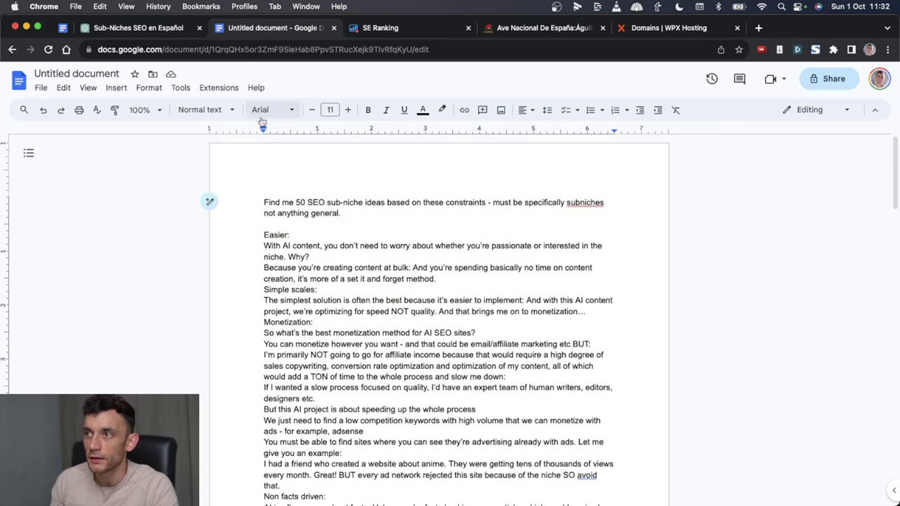
click(268, 192)
triple_click(268, 192)
scroll(429, 422, down, 15)
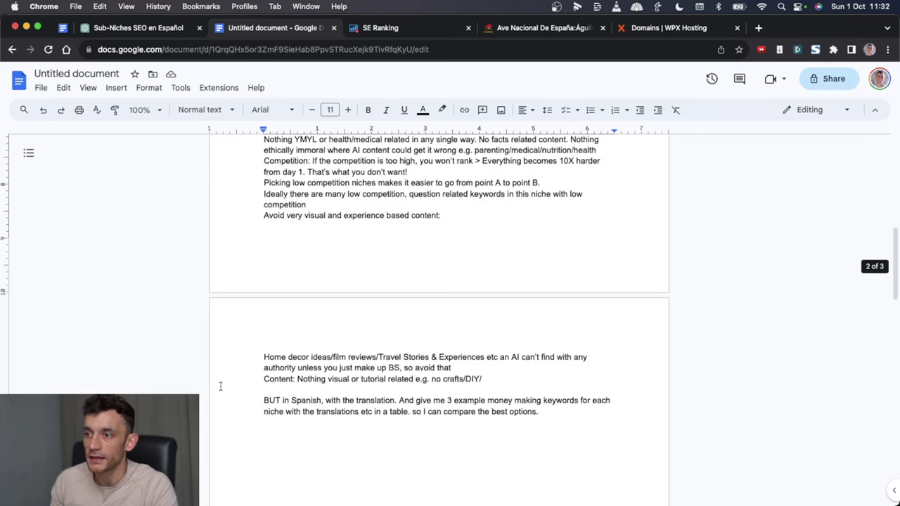
drag(267, 389, 255, 423)
scroll(382, 335, down, 10)
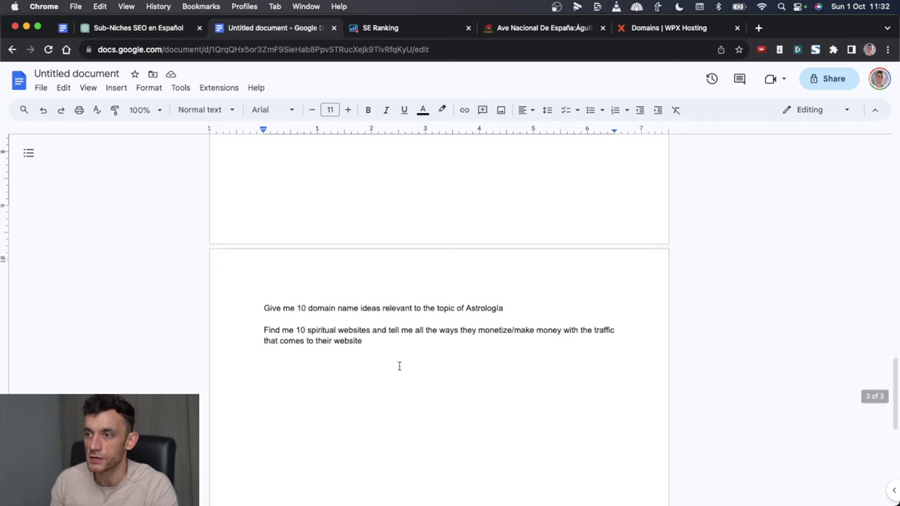
Step: Highlight the prompts for 10 domain name ideas and for how 10 spiritual websites monetize their traffic
click(209, 285)
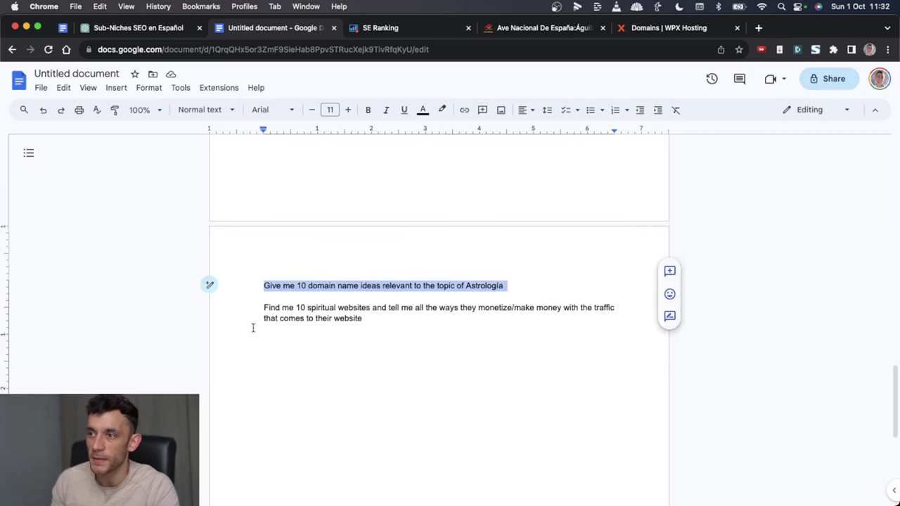
drag(253, 325, 315, 323)
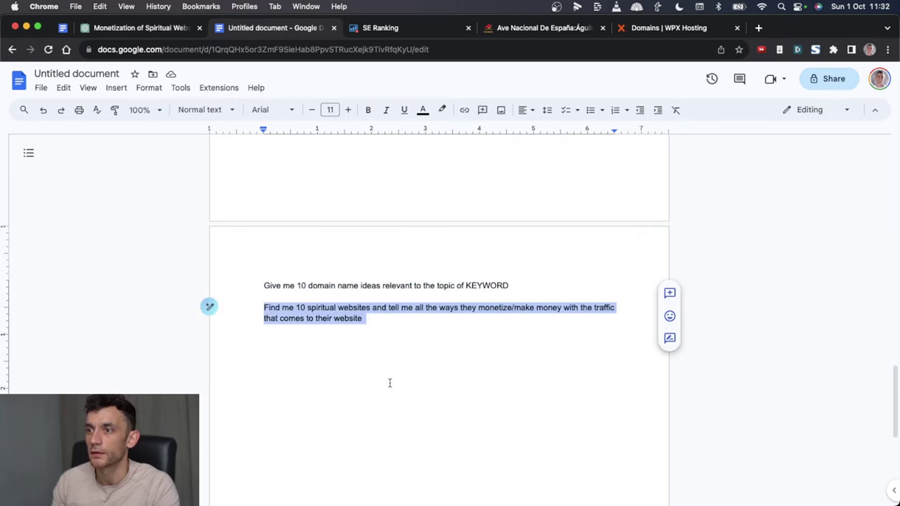
click(389, 309)
double_click(241, 308)
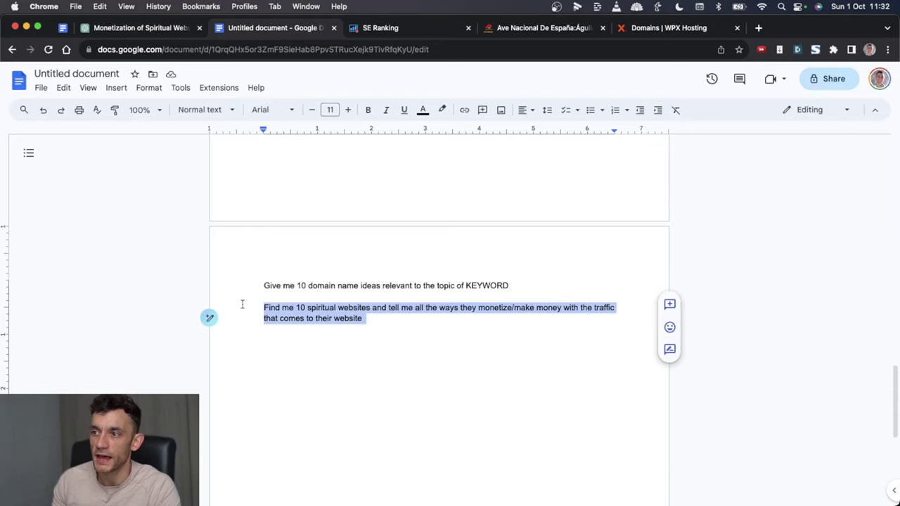
Step: Switch to ChatGPT and read its answer on how The Daily Meditation website monetizes its traffic
click(119, 28)
scroll(506, 206, up, 9)
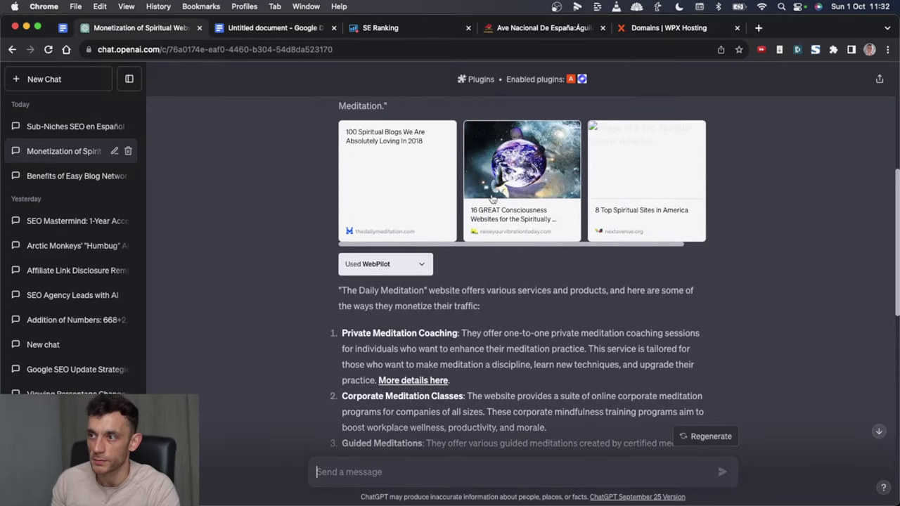
scroll(506, 206, down, 4)
scroll(384, 200, up, 1)
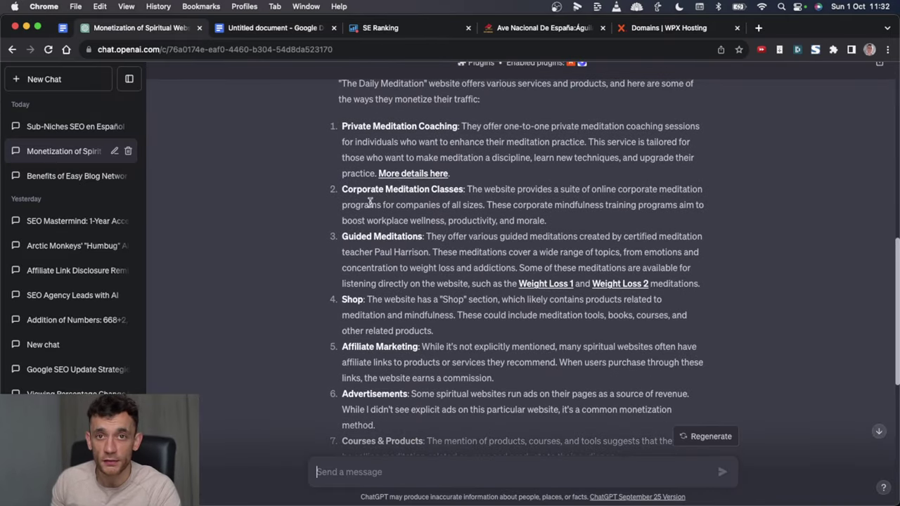
scroll(379, 218, up, 2)
scroll(518, 327, down, 4)
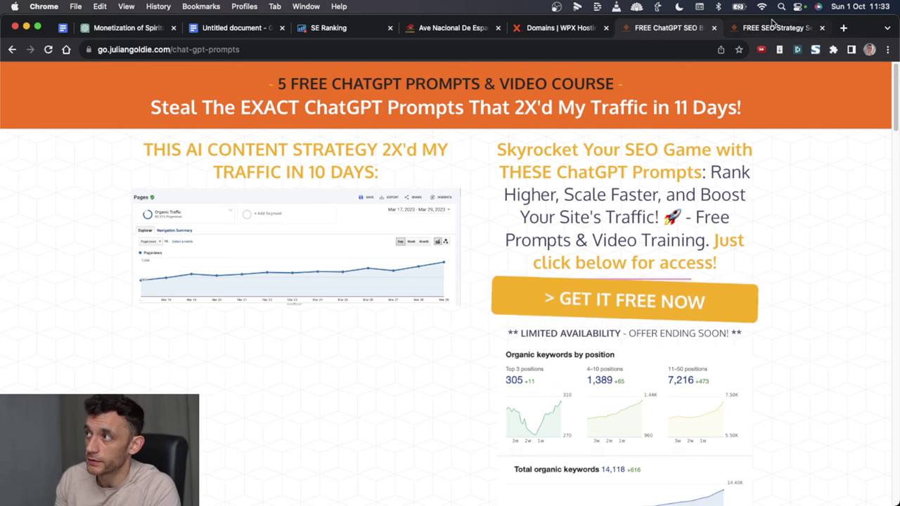
Step: Examine the free SEO strategy session page, highlighting the headings of benefits 1, 3, 4 and 5
click(773, 26)
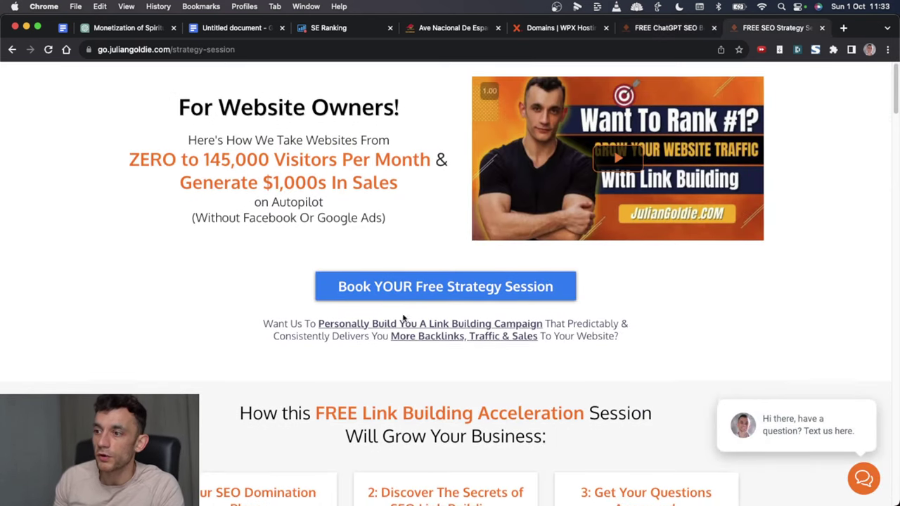
scroll(389, 305, down, 5)
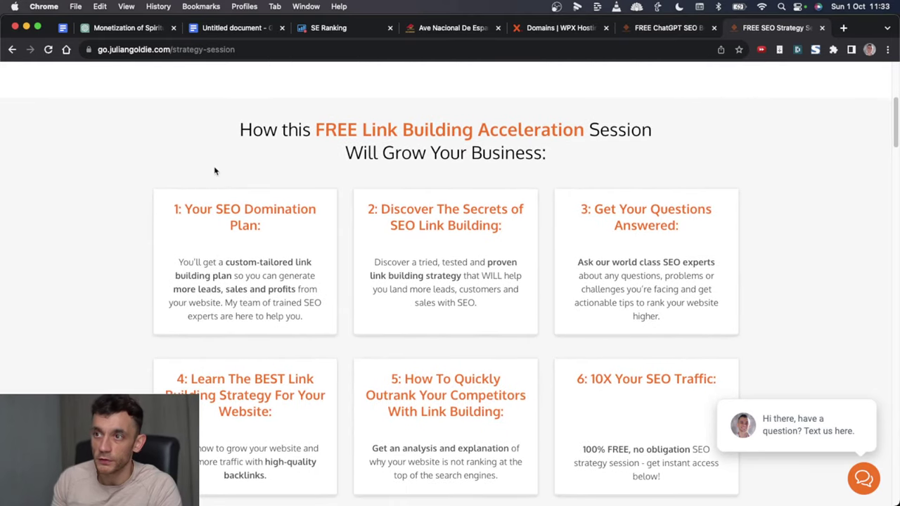
drag(162, 196, 299, 226)
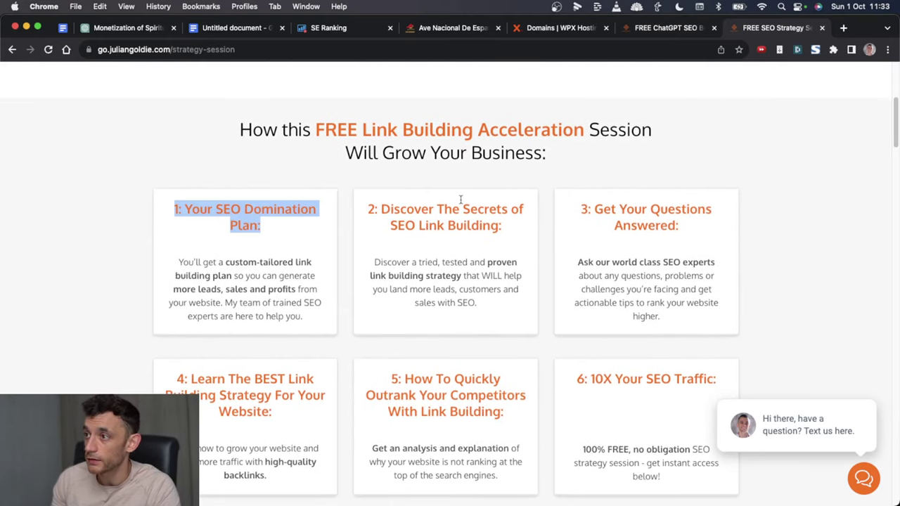
drag(581, 202, 707, 231)
scroll(707, 231, down, 3)
drag(171, 263, 268, 304)
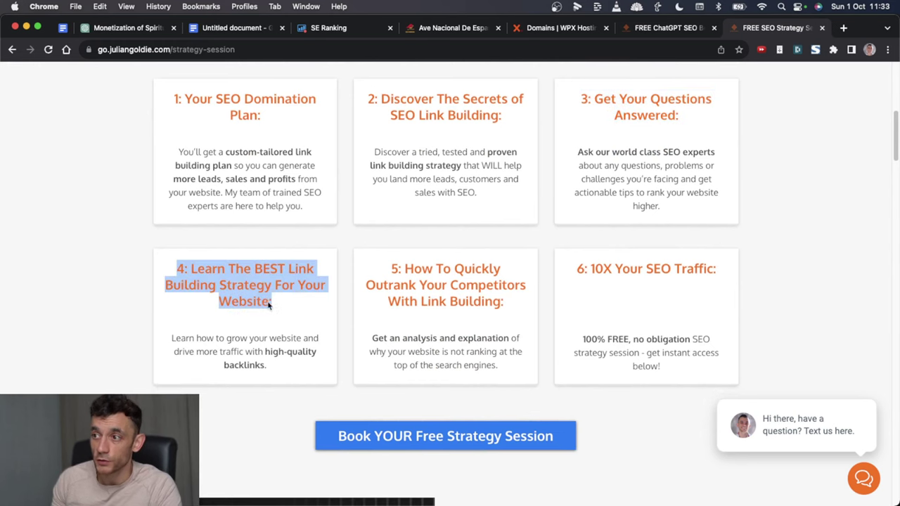
drag(395, 259, 528, 309)
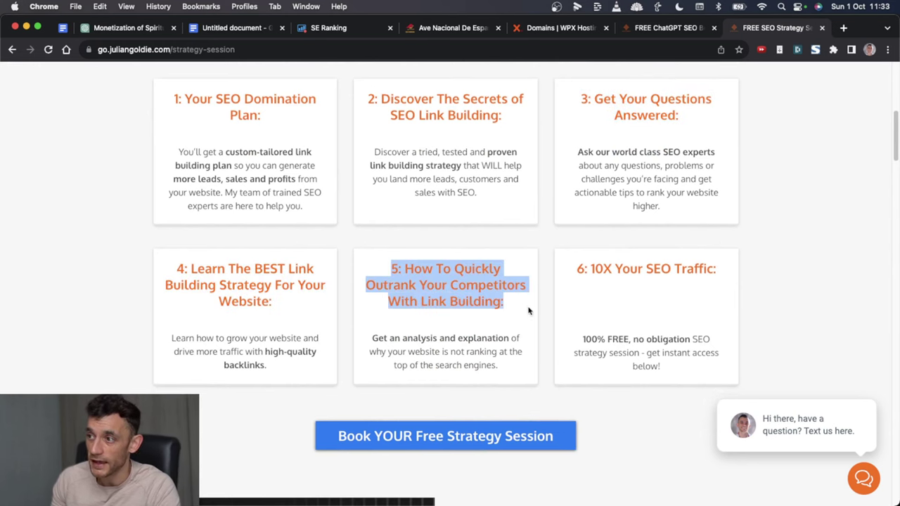
scroll(429, 338, up, 4)
scroll(500, 299, up, 7)
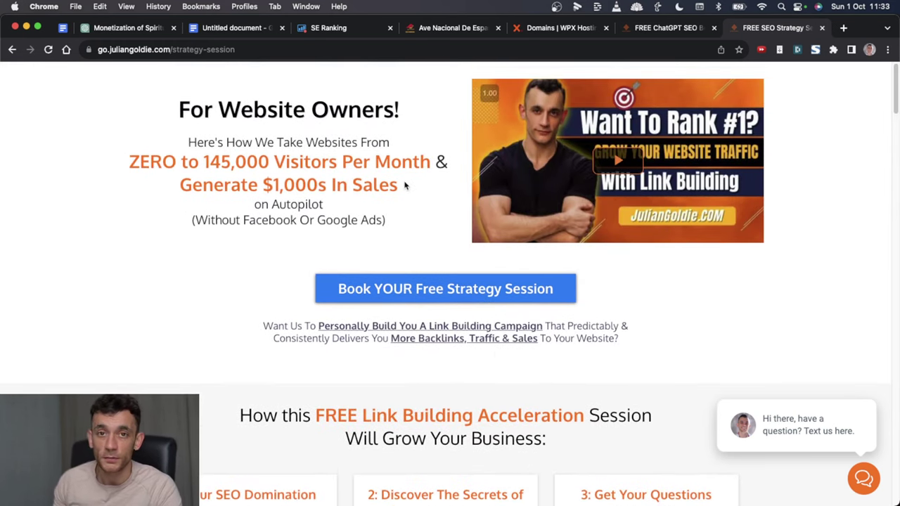